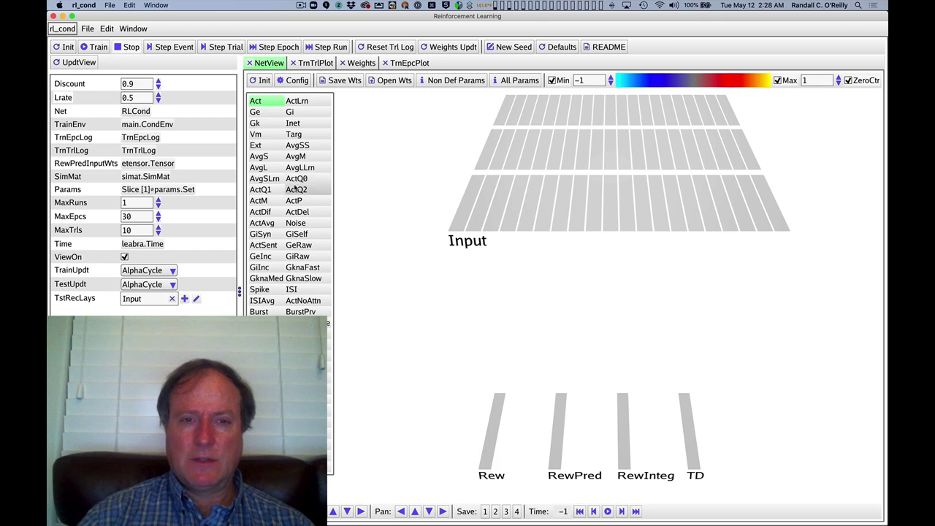
Step: Initialize the rl_cond network so it sits at Trial 0, Event -1, Cycle 0
click(64, 46)
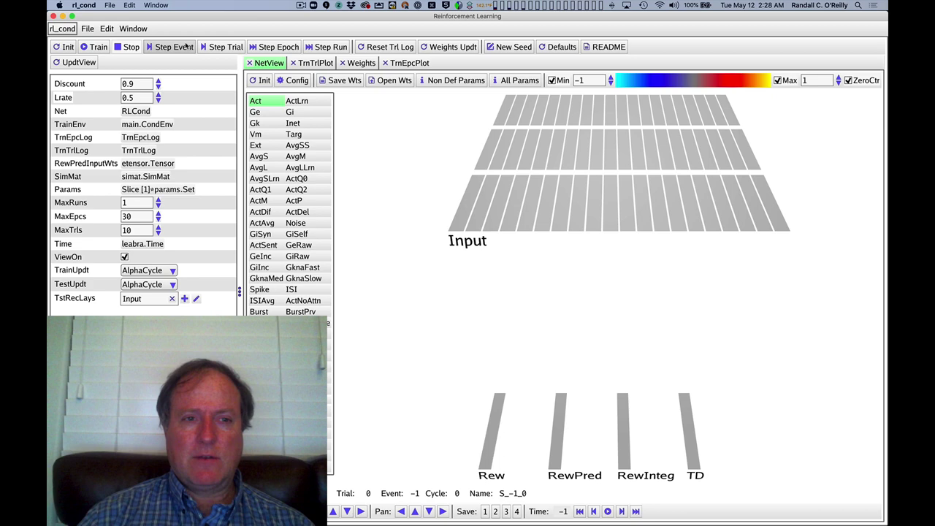
Step: Step the first trial forward to Event 10, where a single Input unit becomes active
click(187, 46)
click(186, 46)
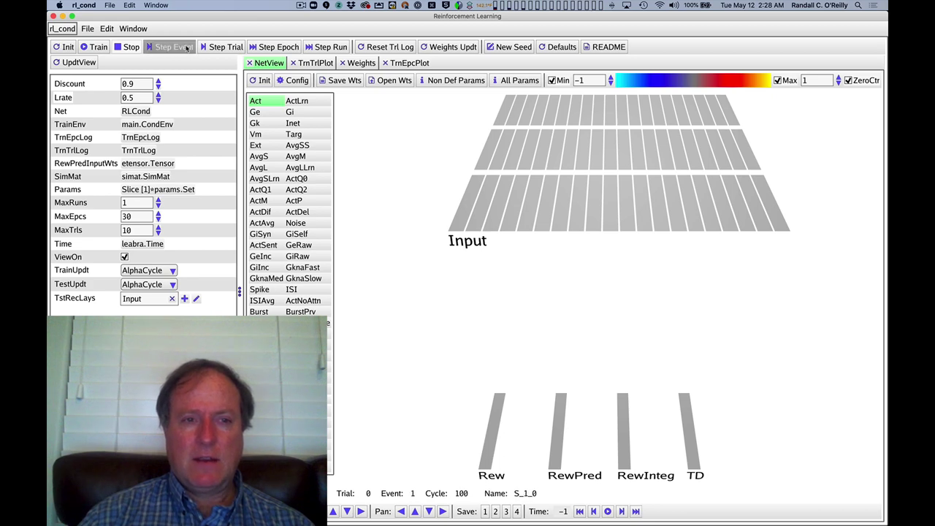
click(187, 47)
click(186, 47)
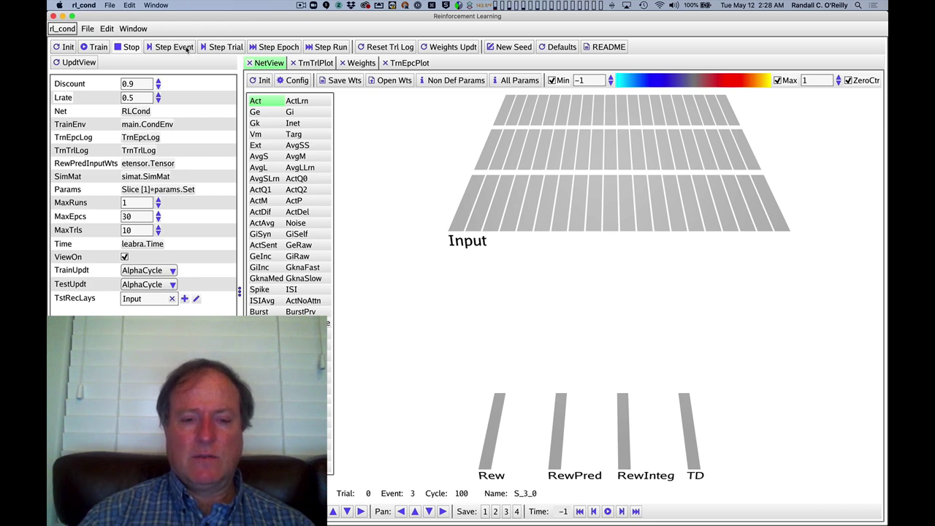
click(186, 46)
click(186, 47)
click(187, 47)
click(186, 47)
click(176, 47)
click(175, 47)
click(175, 47)
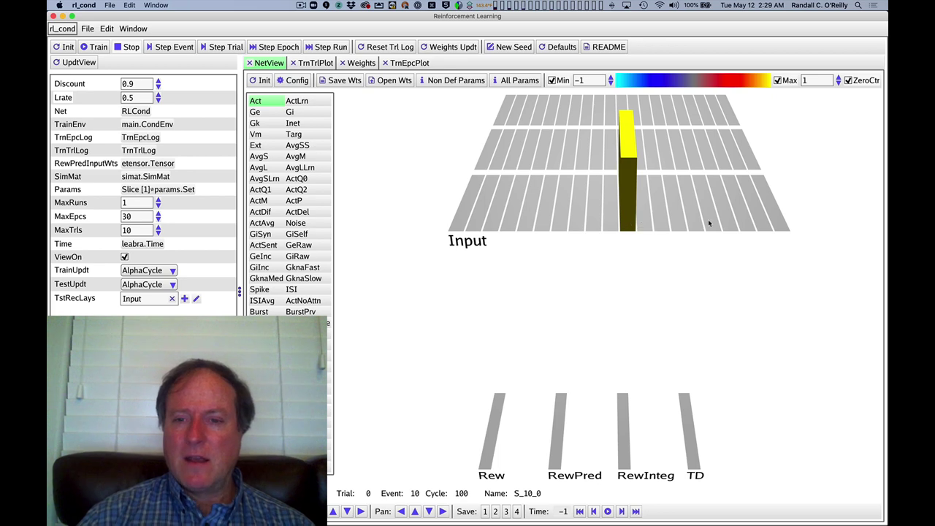
Step: Advance five events to Event 15 and inspect the active Rew, RewInteg and TD unit values
click(184, 45)
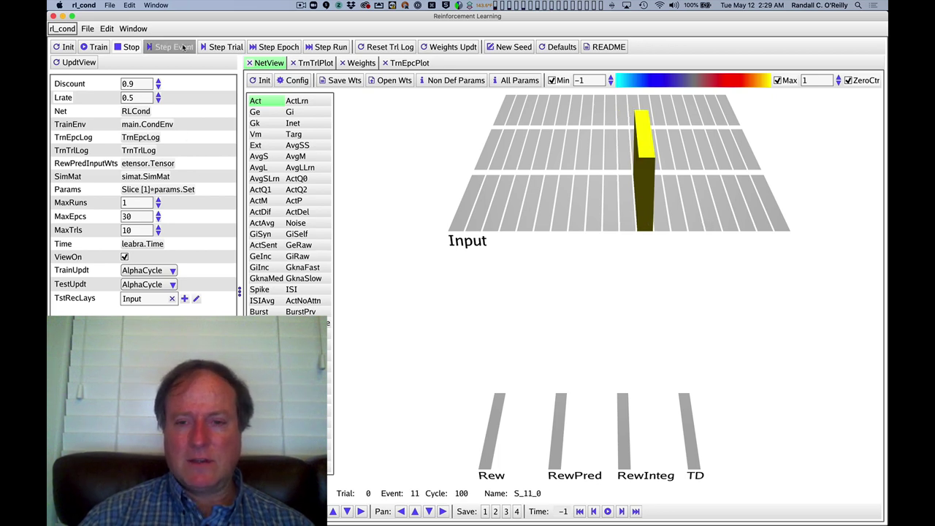
click(185, 45)
click(184, 45)
click(185, 46)
click(184, 46)
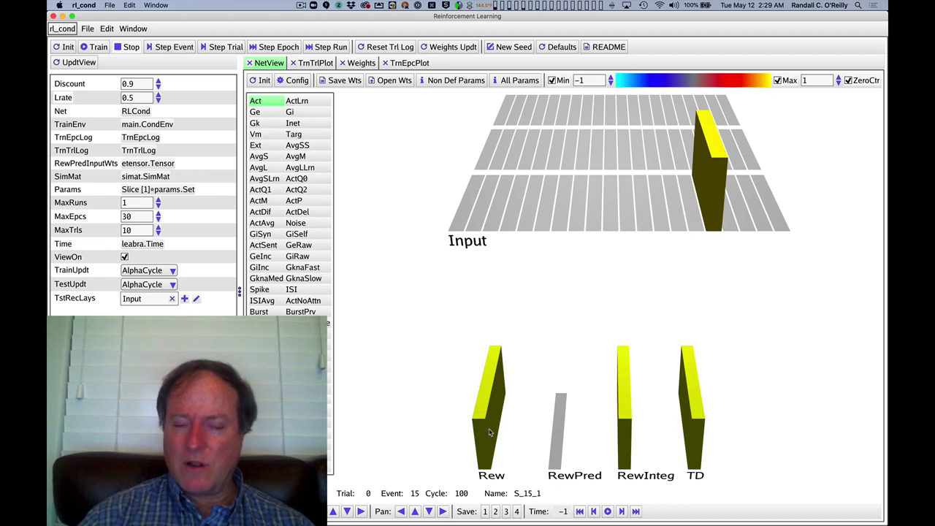
mouse_move(489, 431)
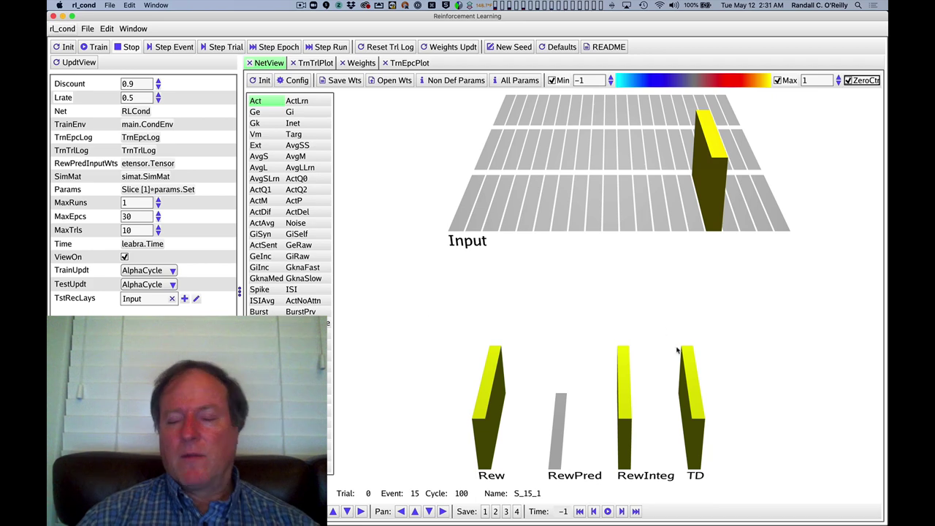
mouse_move(734, 283)
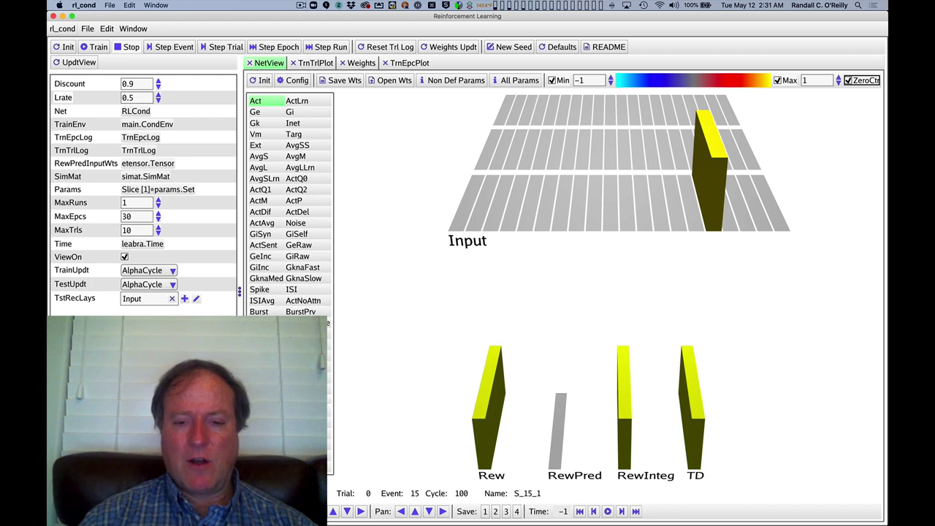
click(263, 453)
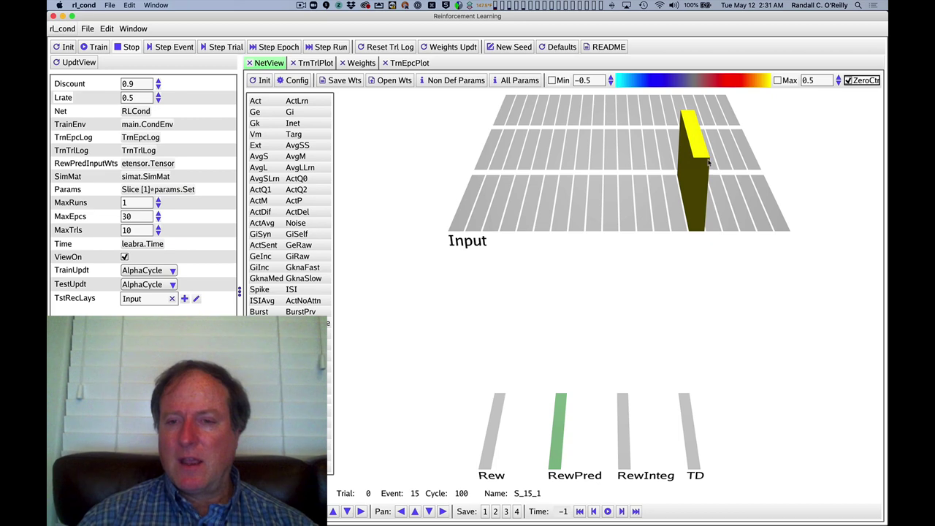
mouse_move(707, 161)
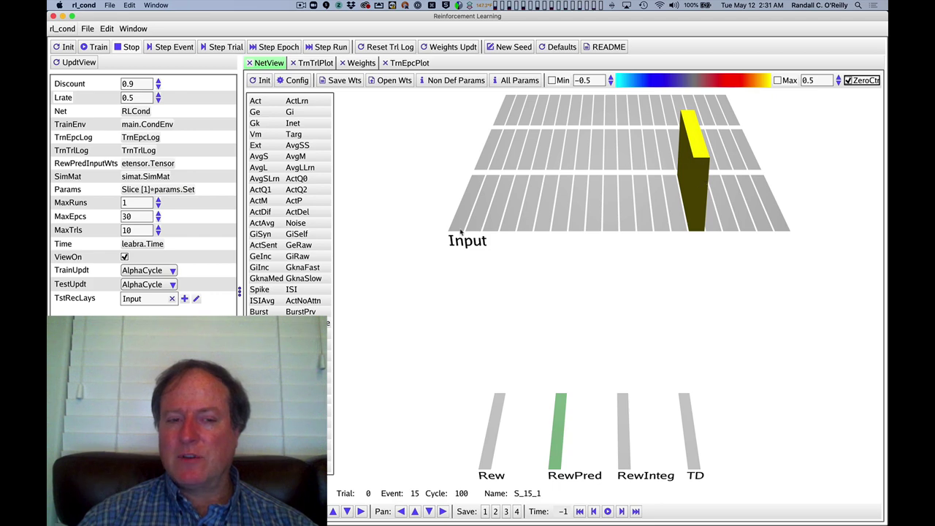
click(259, 101)
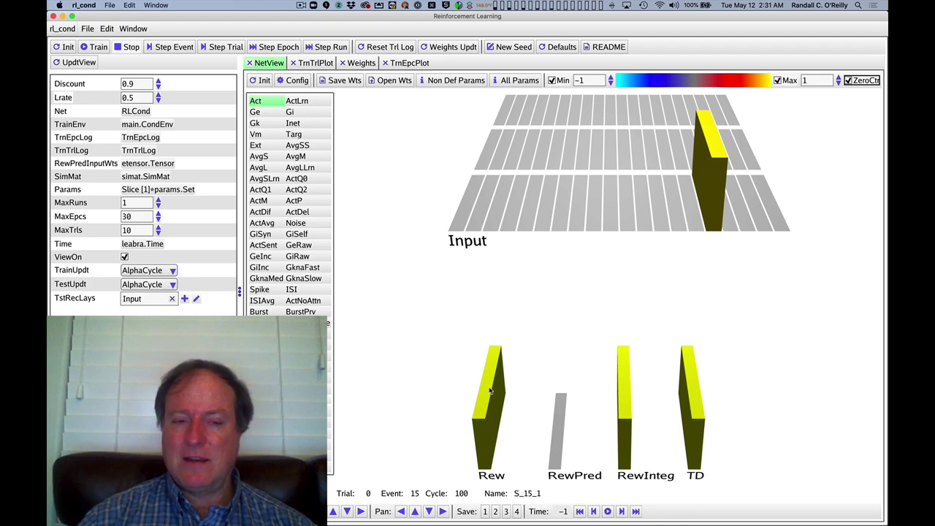
mouse_move(490, 391)
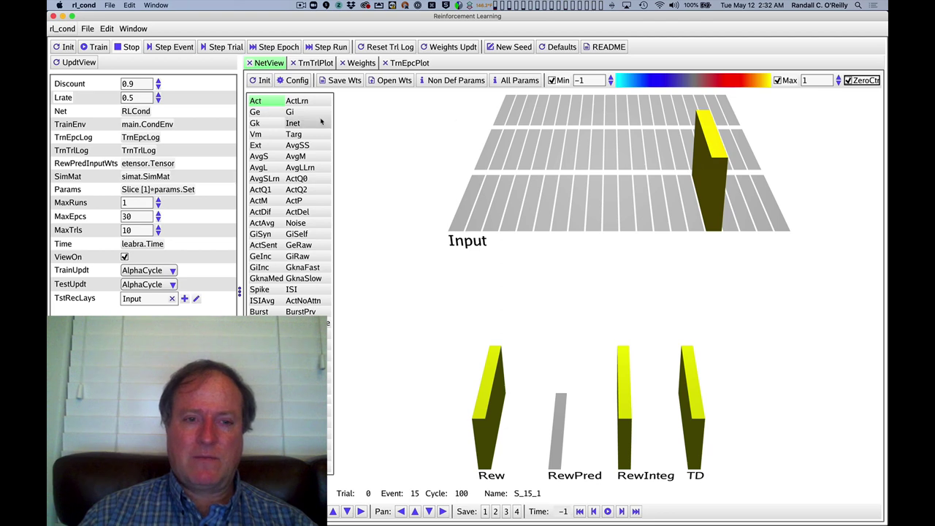
Step: Step trial 1 to the unrewarded Event 14, check the negative RewPred/TD units, and finish the trial
click(187, 47)
click(187, 48)
click(187, 48)
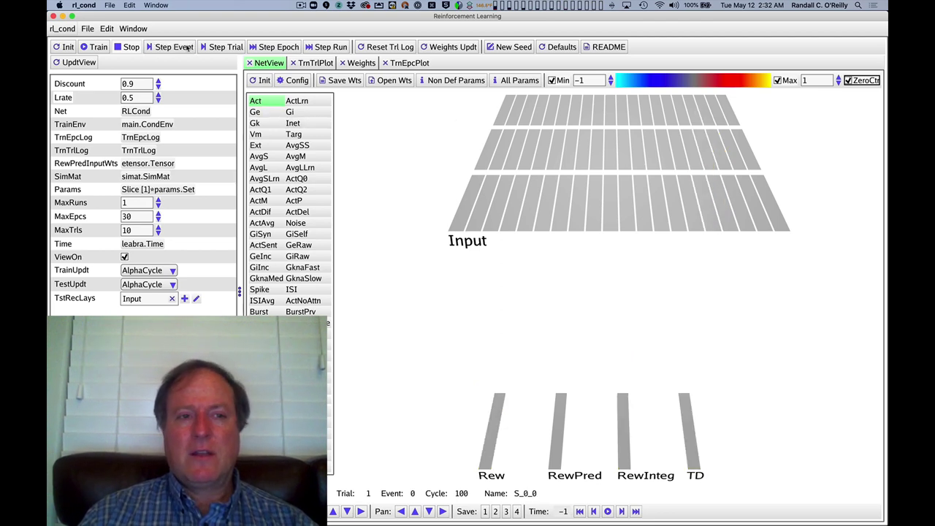
click(187, 48)
click(187, 47)
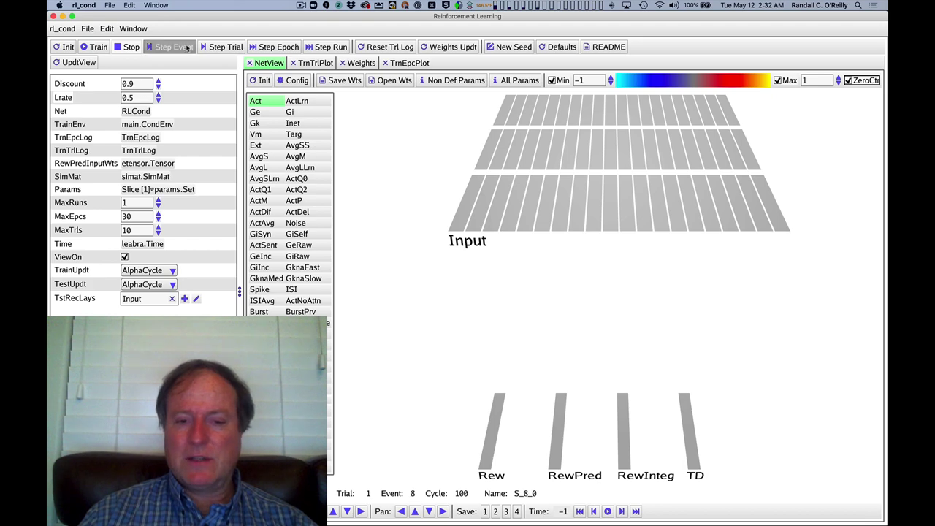
click(187, 48)
click(187, 48)
click(187, 48)
click(186, 48)
click(187, 48)
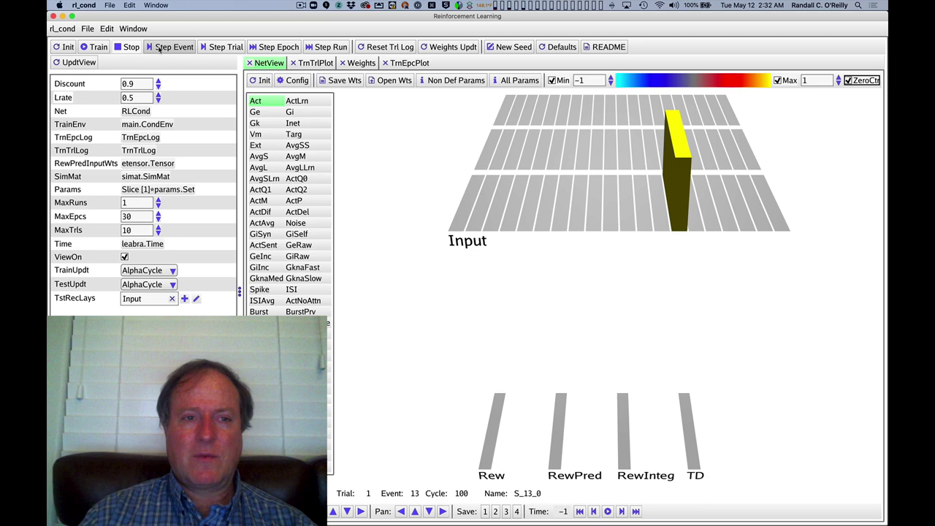
click(162, 48)
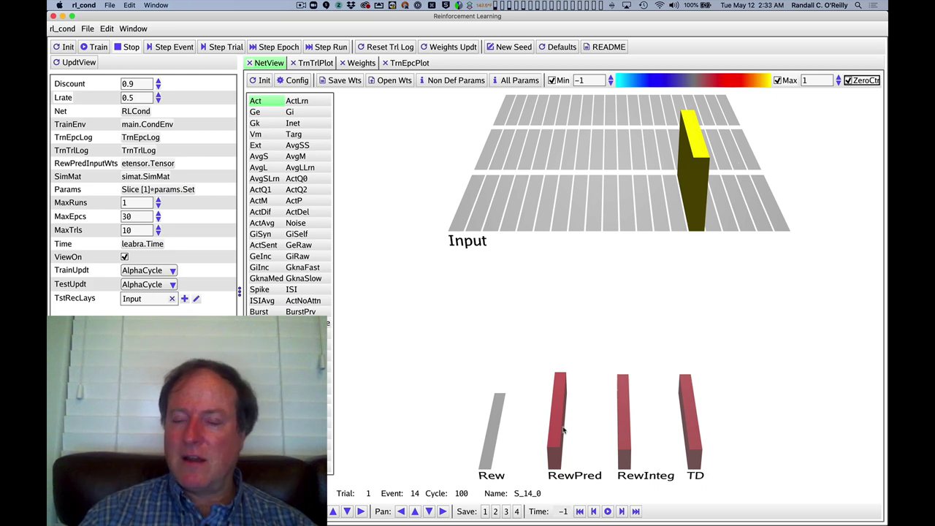
mouse_move(563, 429)
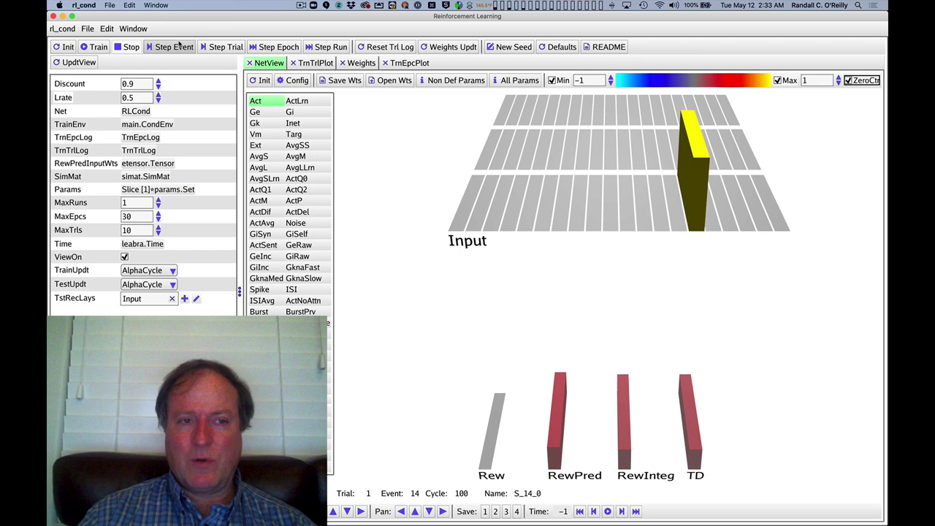
click(221, 48)
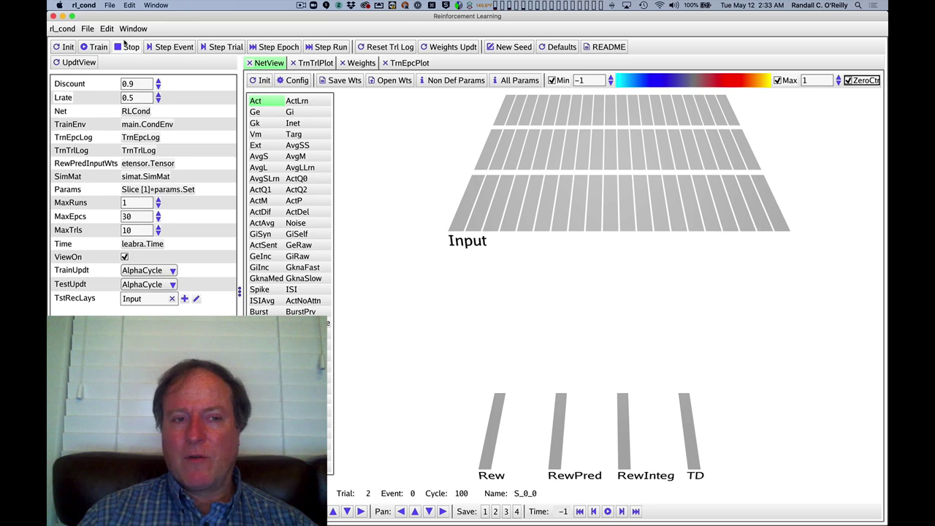
Step: Run two more trials and display the Input weights feeding the reward predictor
click(214, 46)
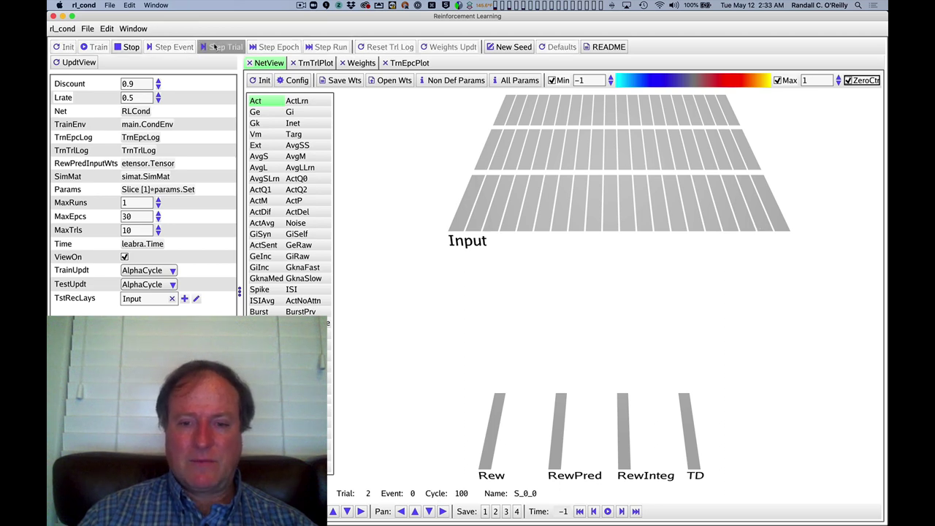
click(214, 46)
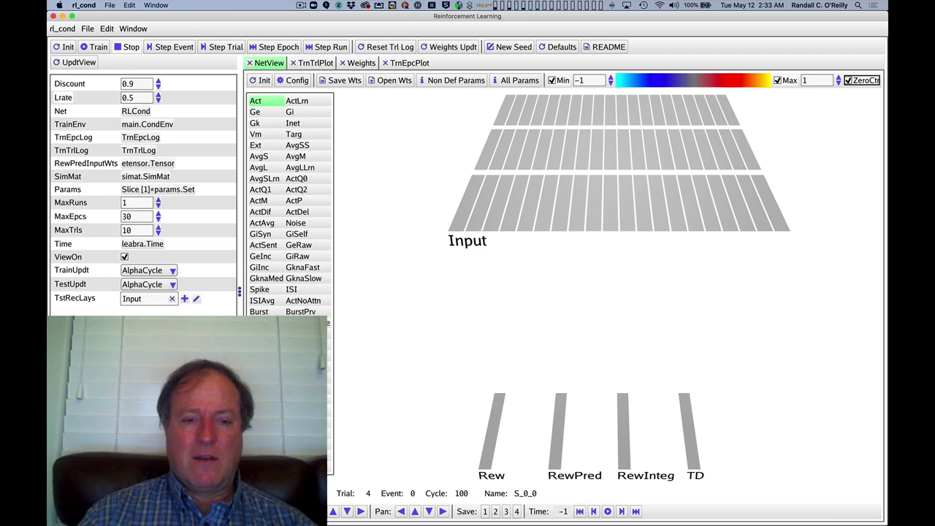
click(488, 418)
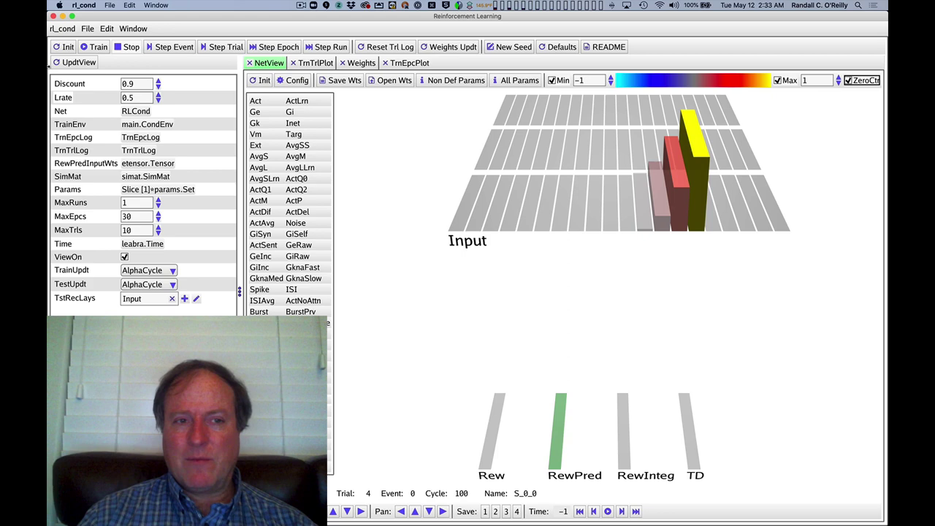
Step: Run five further extinction trials to reach Trial 9
click(222, 48)
click(223, 47)
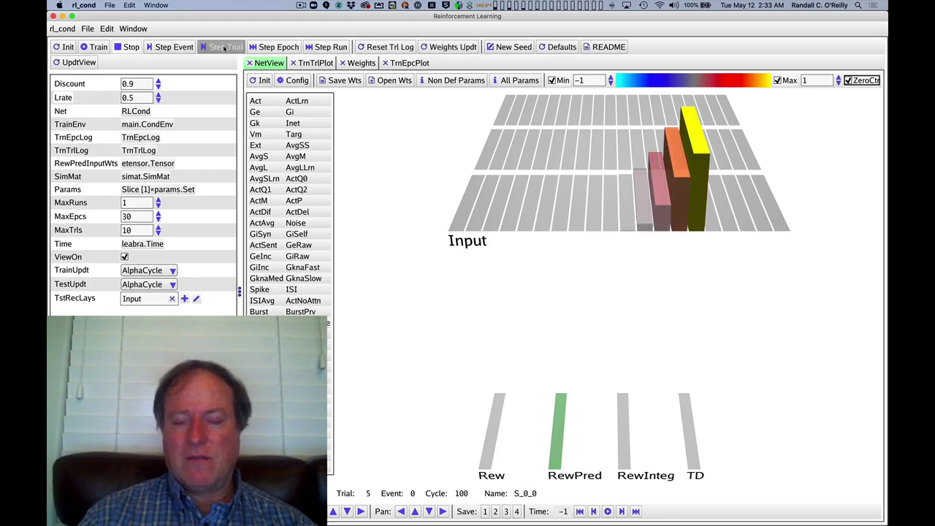
click(222, 47)
click(223, 47)
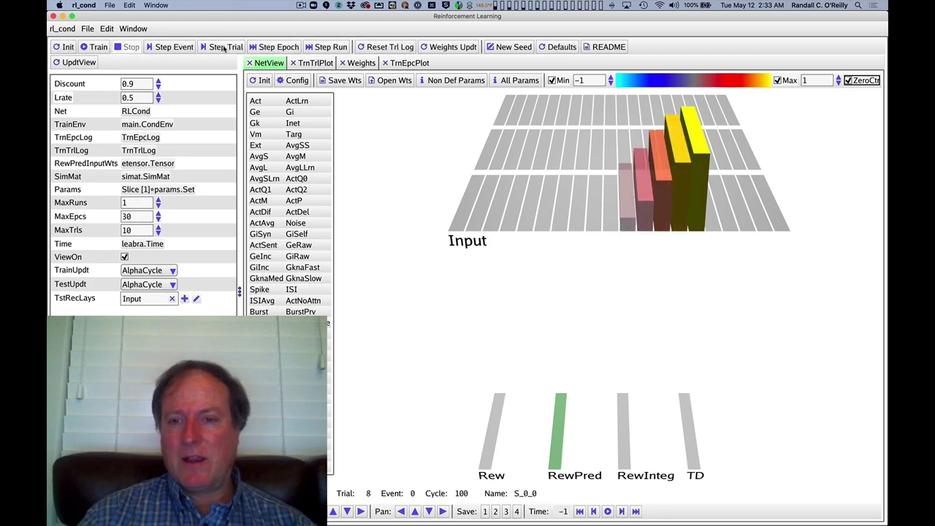
click(223, 47)
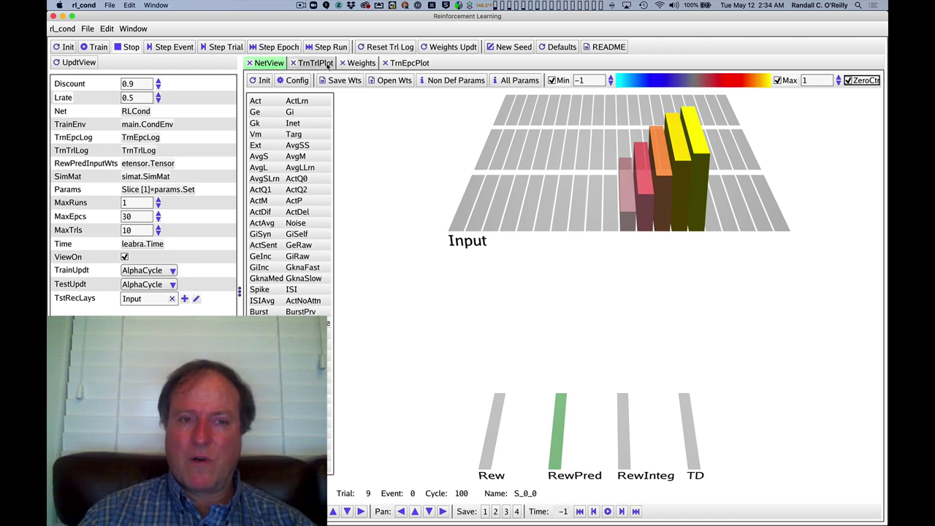
Step: On the TrnTrlPlot, run seven more trials as the TD peak shifts toward stimulus onset
click(314, 62)
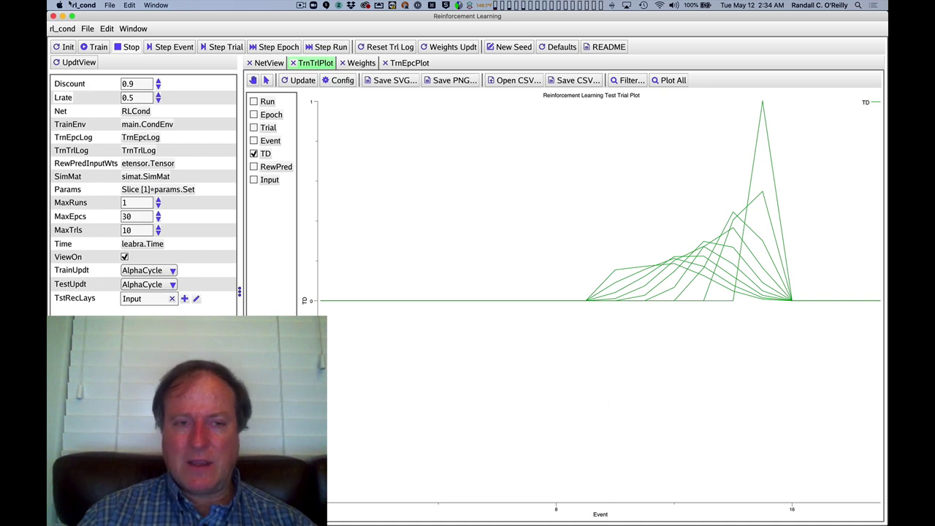
click(221, 50)
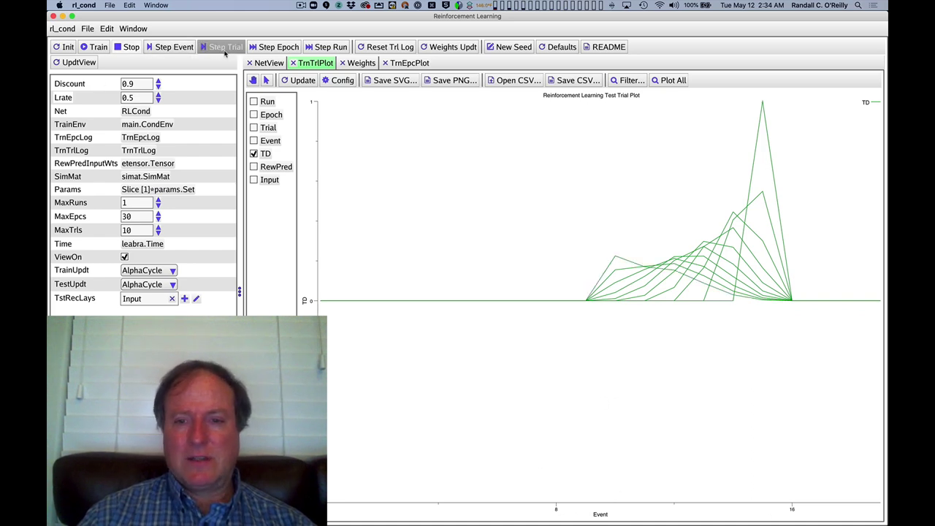
click(225, 50)
click(225, 49)
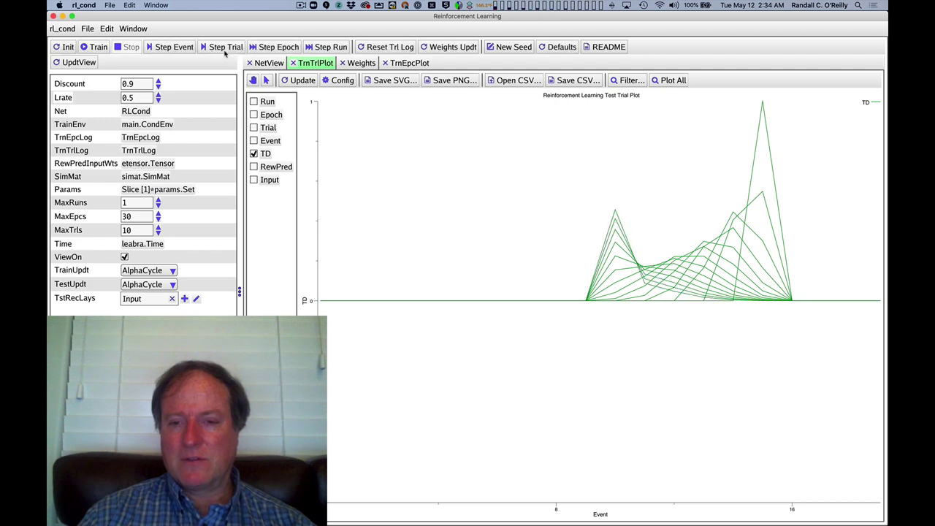
click(225, 50)
click(225, 50)
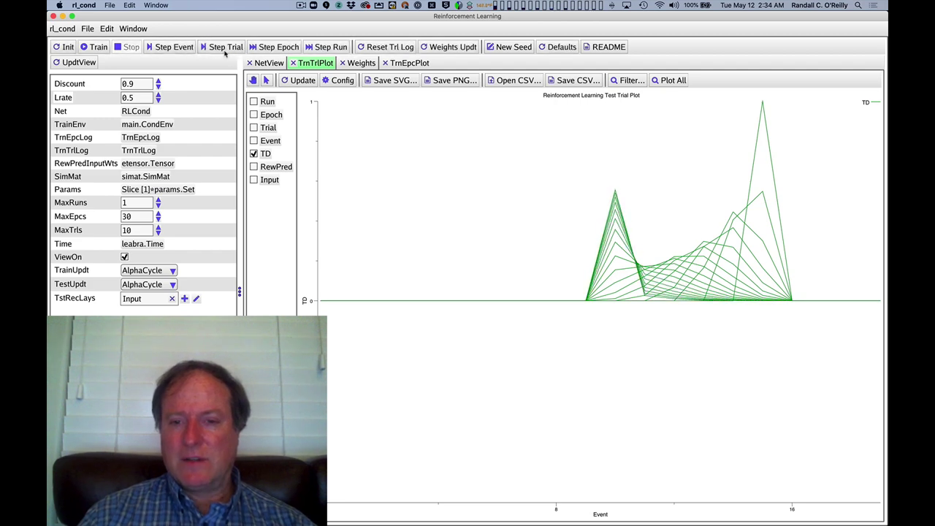
click(224, 50)
click(225, 49)
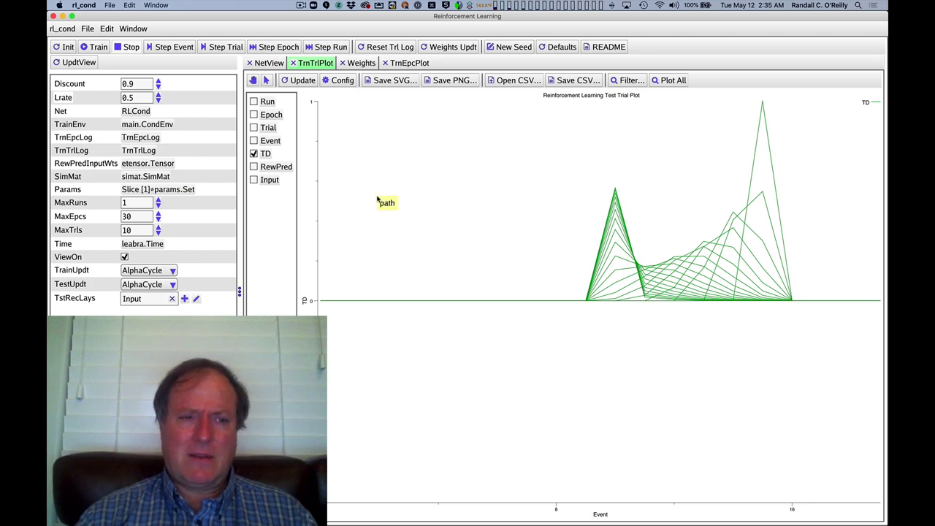
Step: Reset the trial log and run a fresh trial, leaving one TD curve peaking near event 10
click(387, 46)
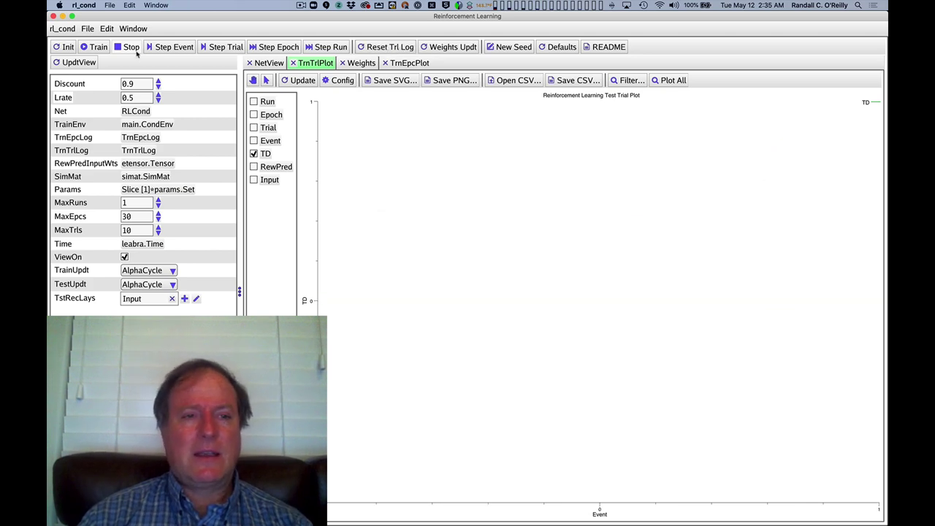
click(212, 46)
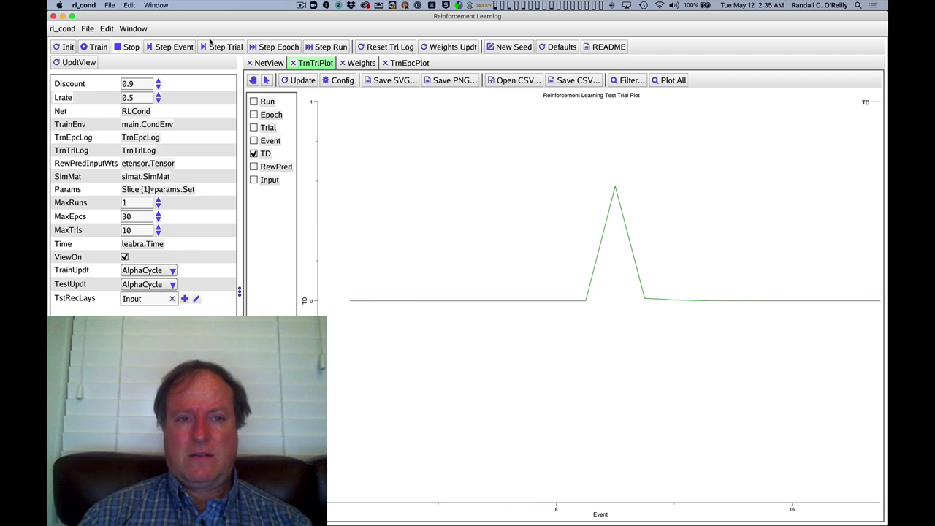
click(212, 46)
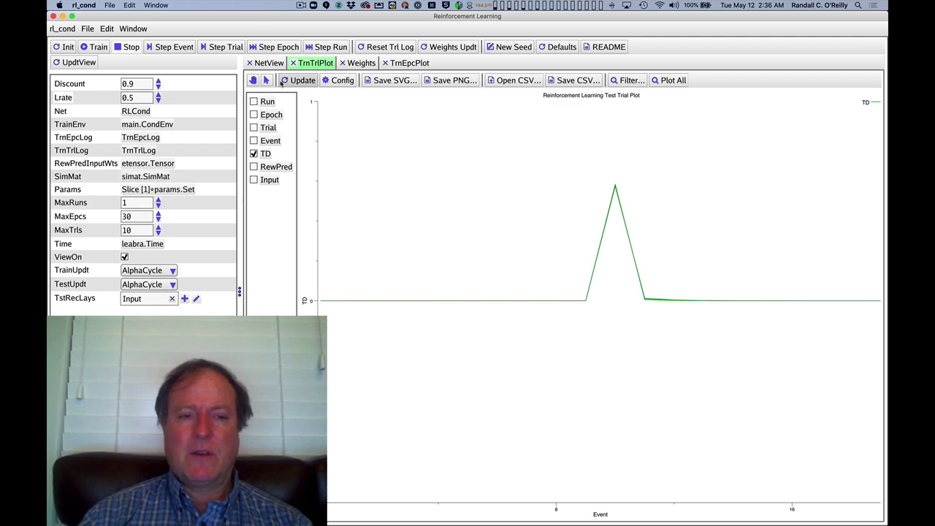
Step: Open main.CondEnv from the NetView's TrainEnv field to review CSB timing (on 2, off 10)
click(271, 63)
click(138, 129)
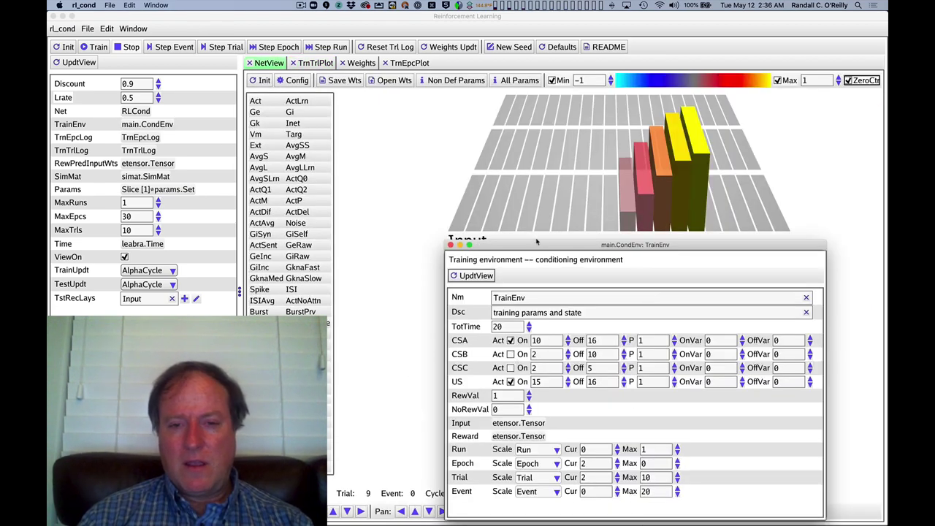
drag(536, 241, 248, 35)
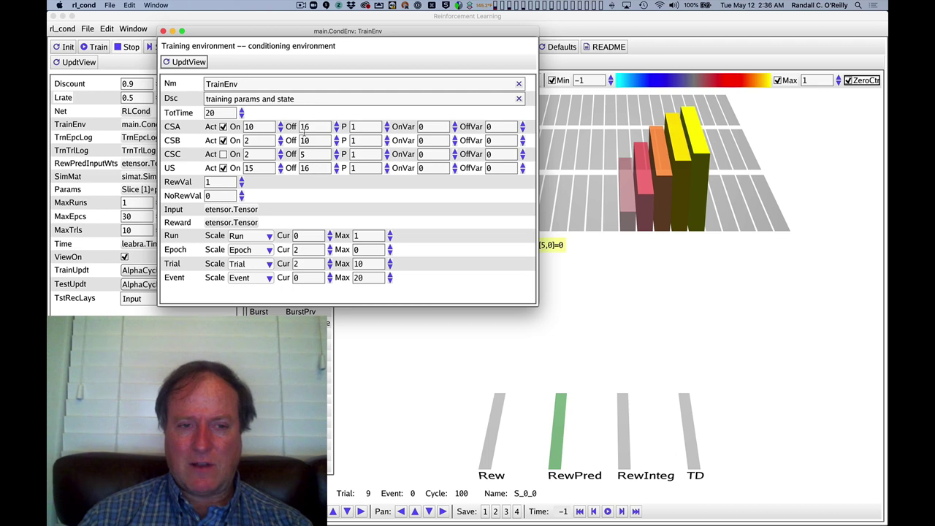
click(621, 192)
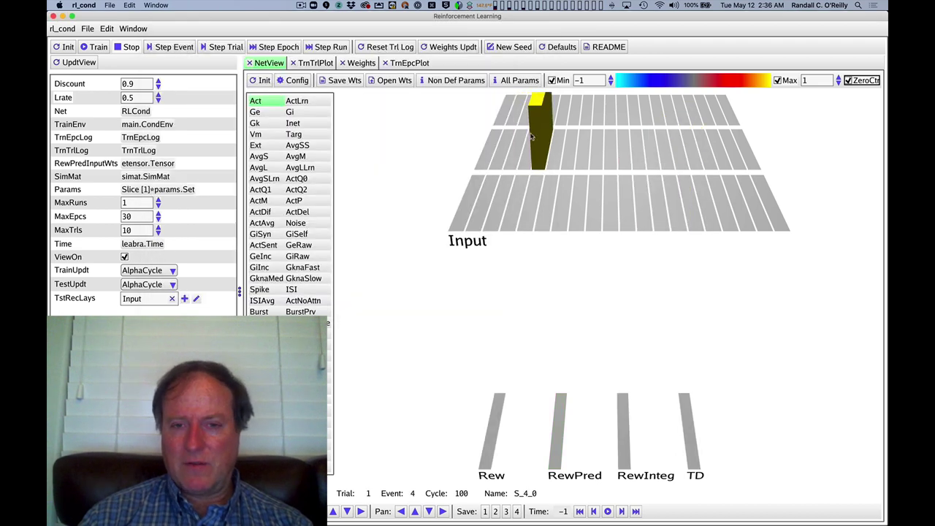
Step: Step seven events forward, watching the active Input unit advance
click(166, 48)
click(167, 47)
click(166, 48)
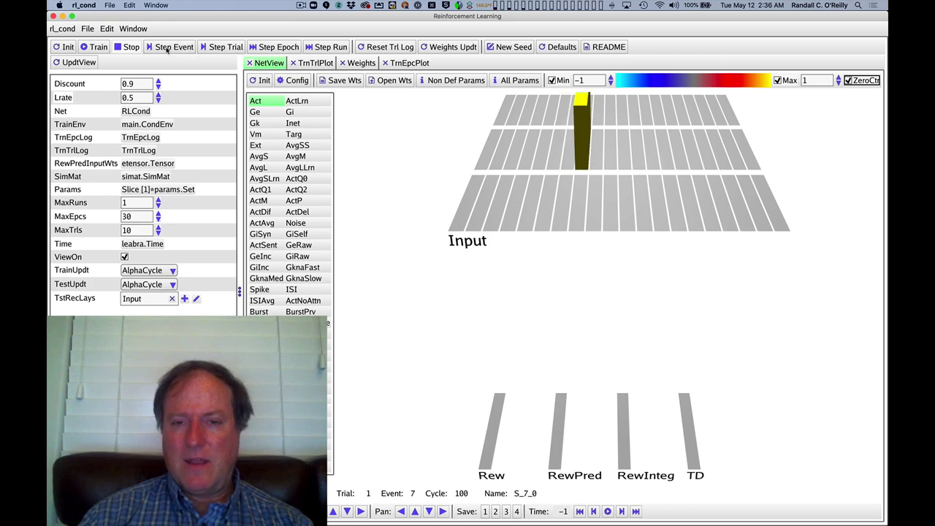
click(167, 47)
click(168, 48)
click(170, 48)
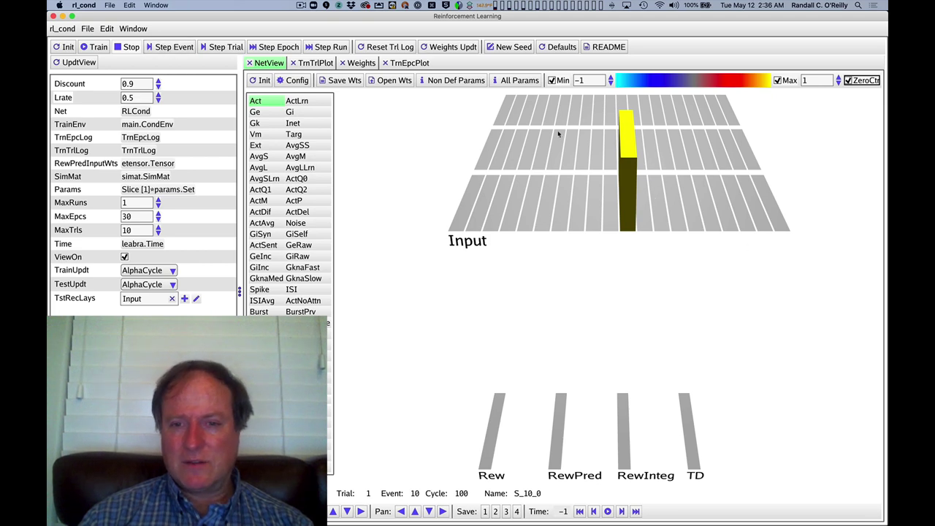
click(176, 48)
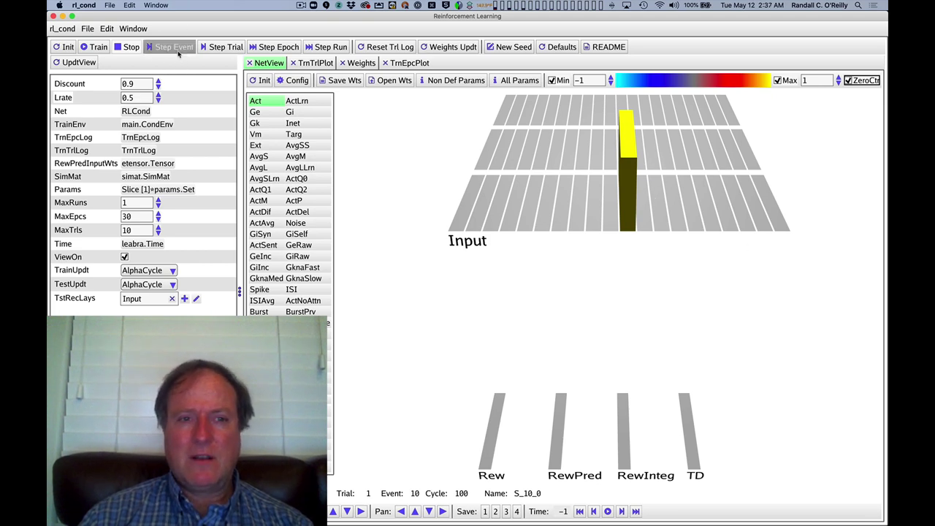
click(176, 48)
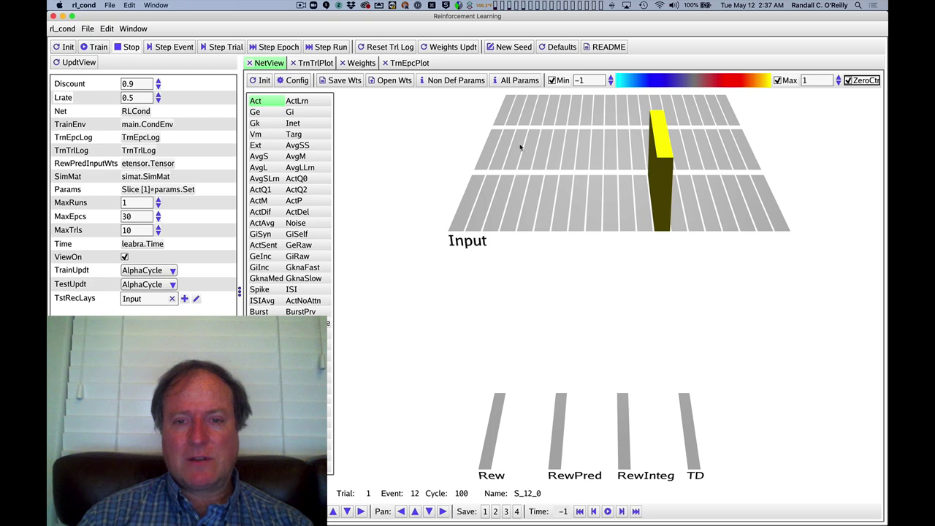
Step: Step ten more events, then view the TD plot's three curves peaking between events 13 and 15
click(178, 48)
click(177, 47)
click(177, 48)
click(177, 47)
click(178, 47)
click(177, 48)
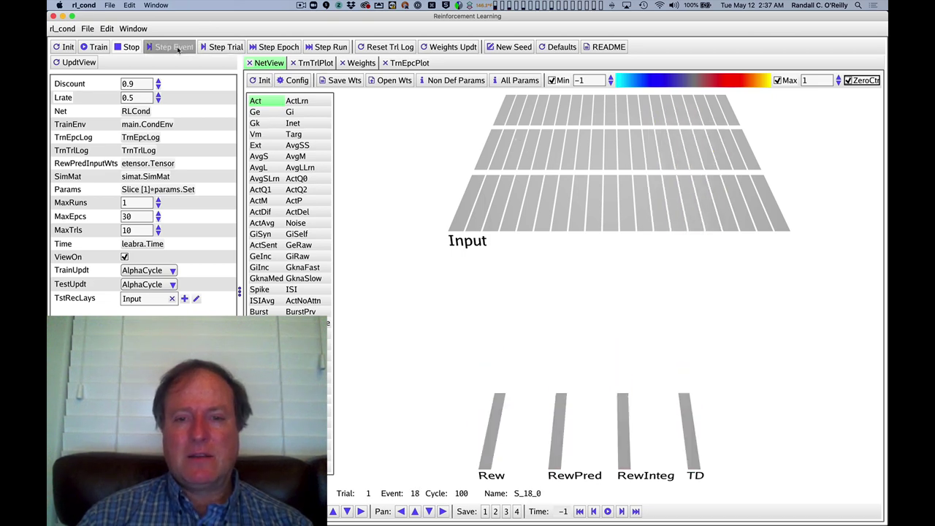
click(178, 48)
click(177, 47)
click(177, 47)
click(177, 48)
click(177, 48)
click(178, 47)
click(178, 47)
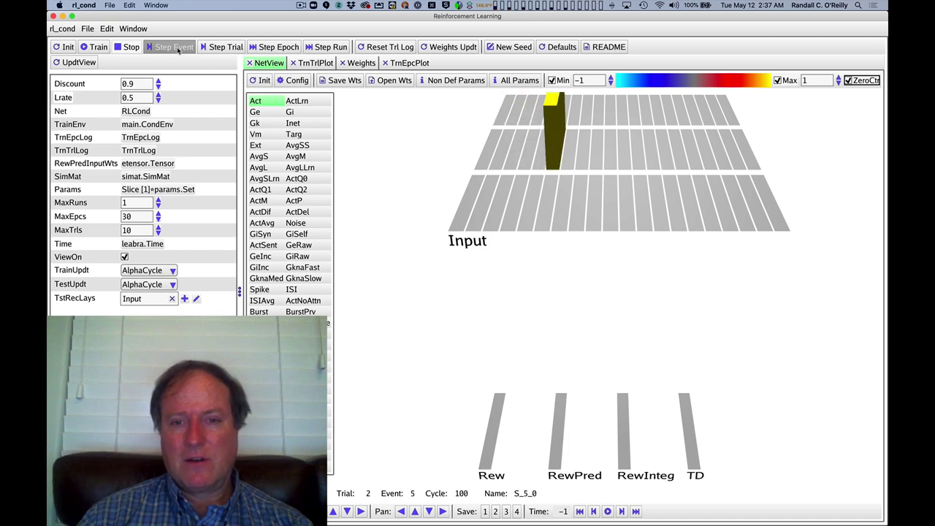
click(178, 47)
click(178, 47)
click(177, 47)
click(315, 63)
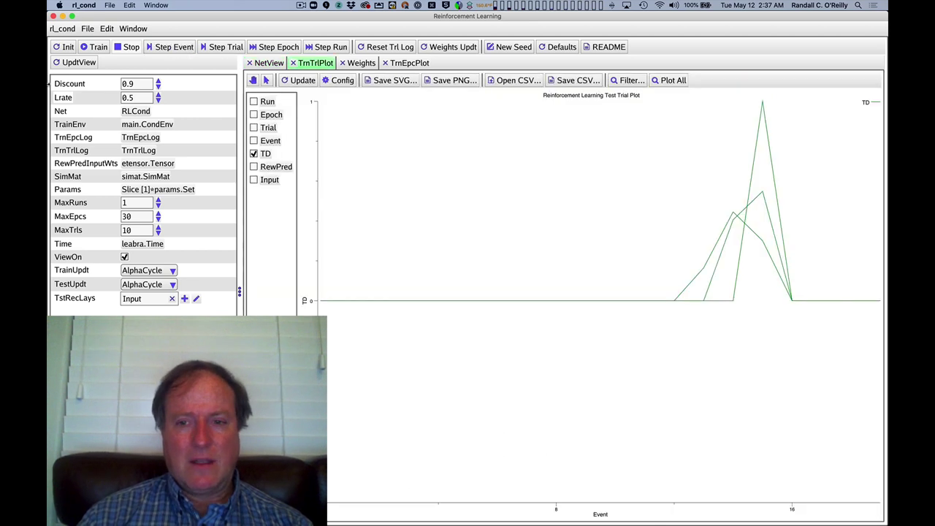
Step: Run thirty more trials until the TD peak chains back early, then reset the trial log
click(219, 48)
click(218, 48)
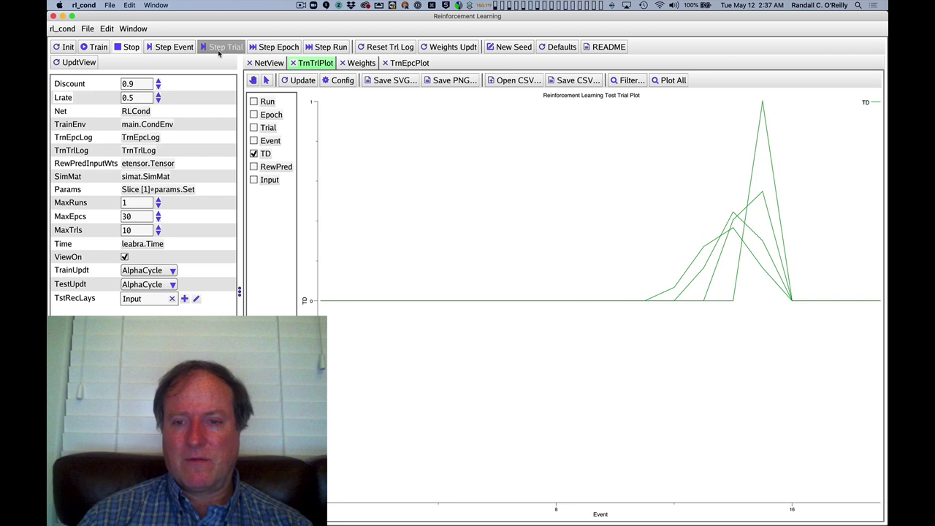
click(218, 49)
click(218, 49)
click(218, 49)
click(218, 49)
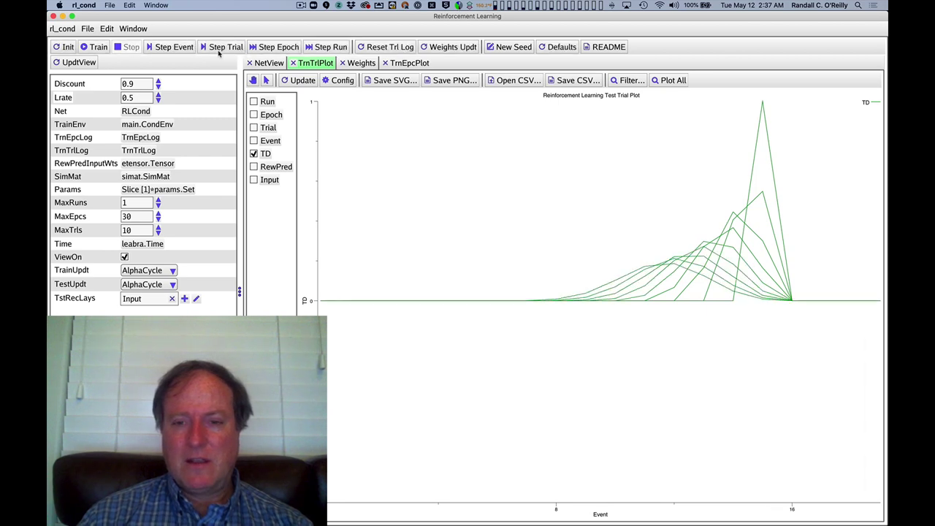
click(218, 48)
click(218, 48)
click(217, 48)
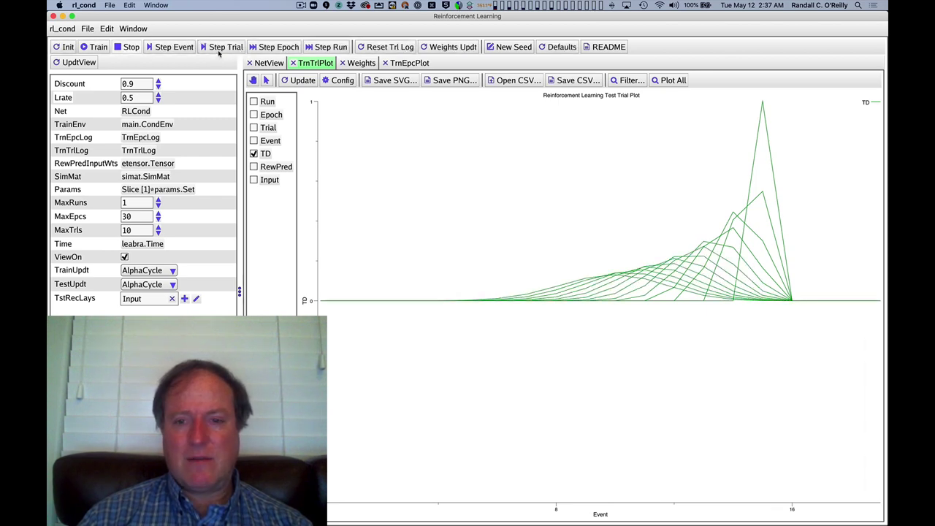
click(218, 48)
click(218, 49)
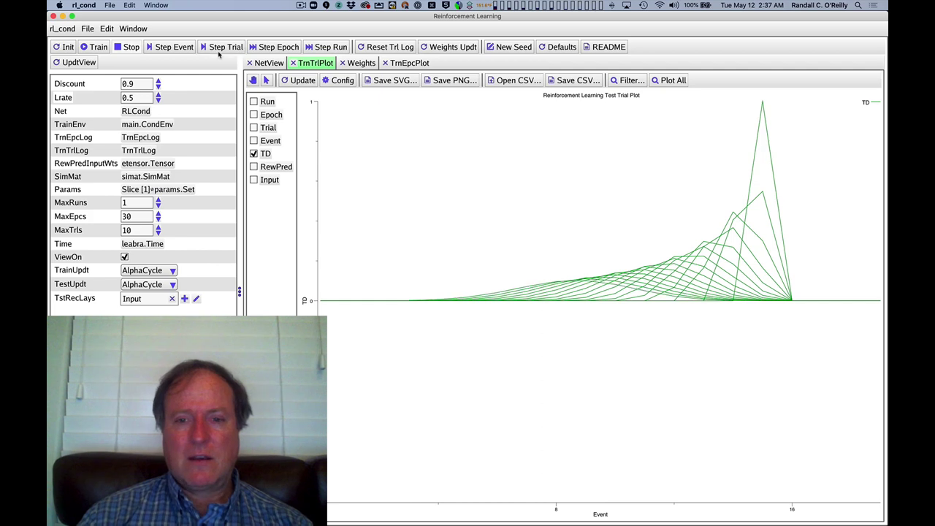
click(217, 48)
click(218, 48)
click(218, 48)
click(219, 52)
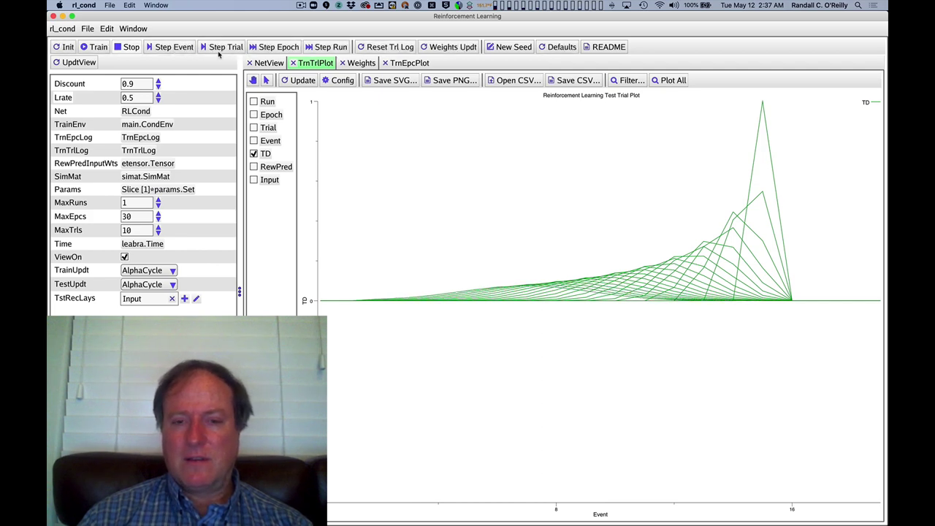
click(218, 52)
click(218, 52)
click(218, 52)
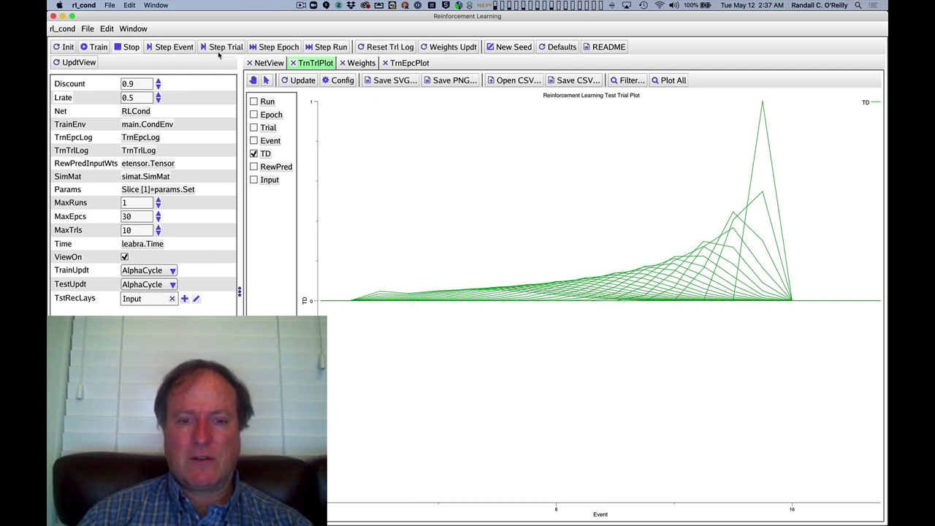
click(219, 52)
click(218, 52)
click(219, 54)
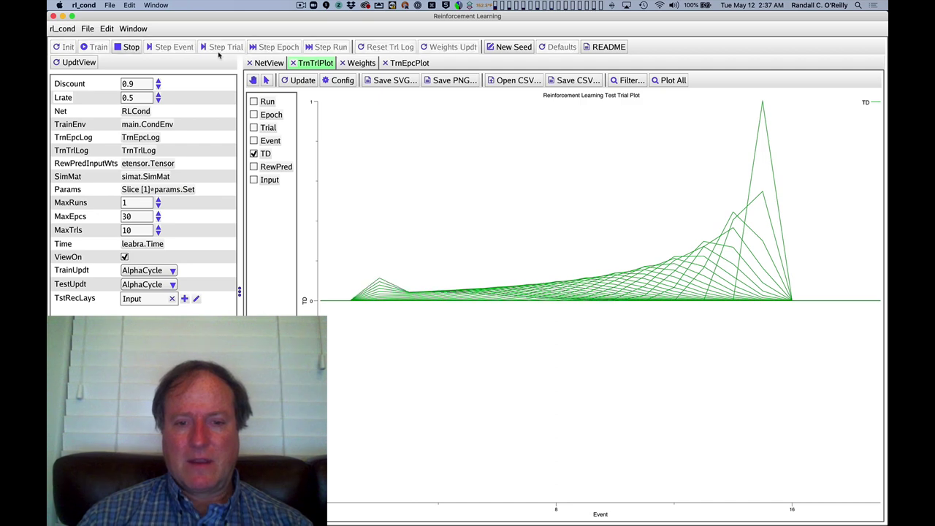
click(219, 54)
click(218, 54)
click(219, 54)
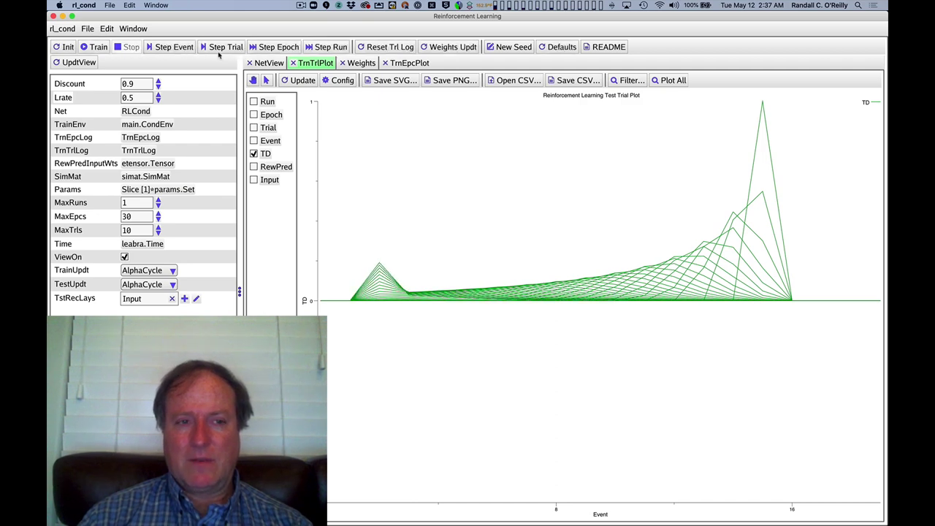
click(219, 54)
click(223, 54)
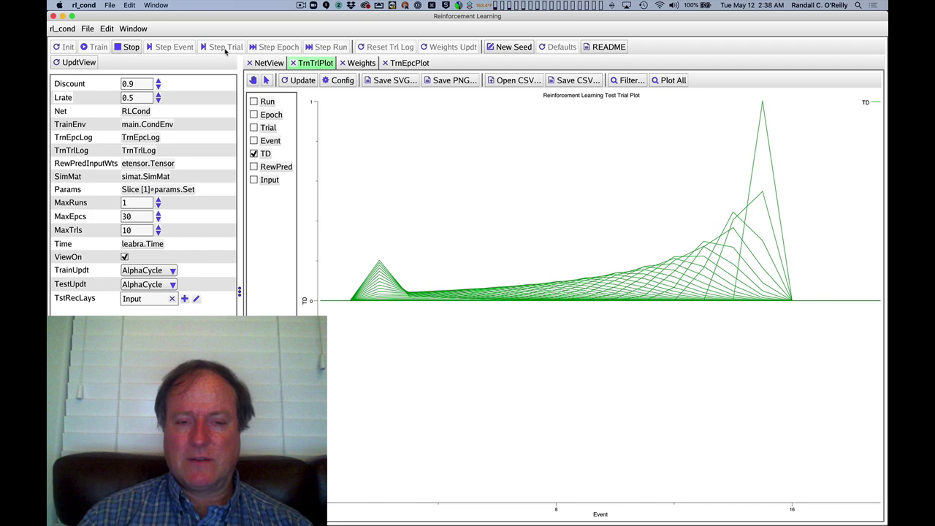
click(225, 53)
click(225, 51)
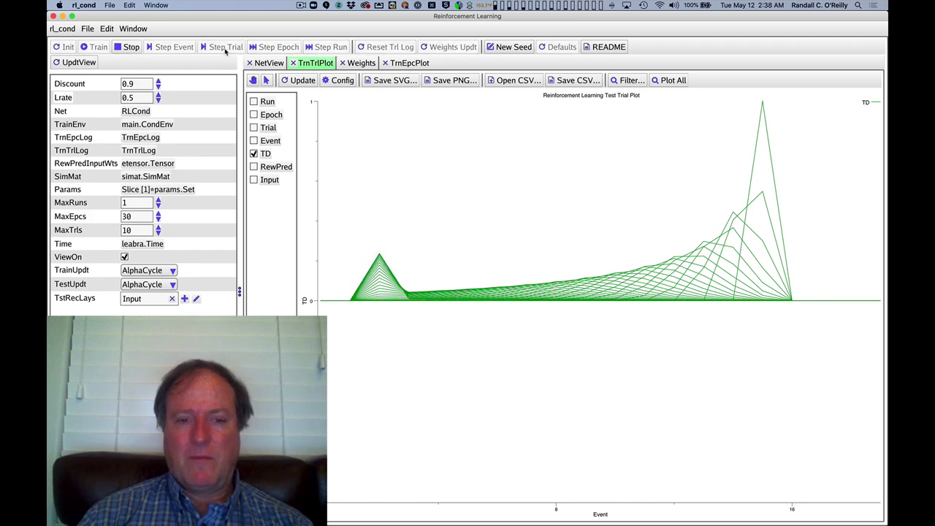
click(226, 52)
click(226, 51)
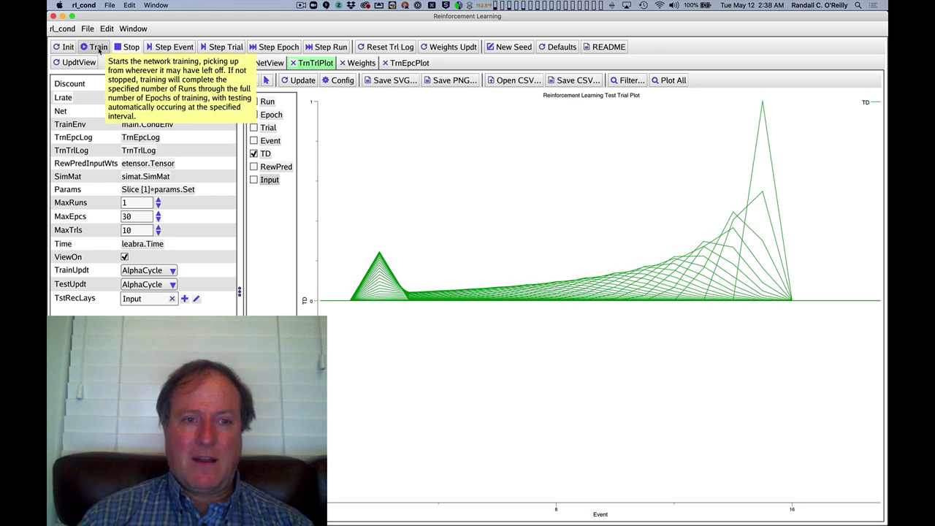
click(385, 47)
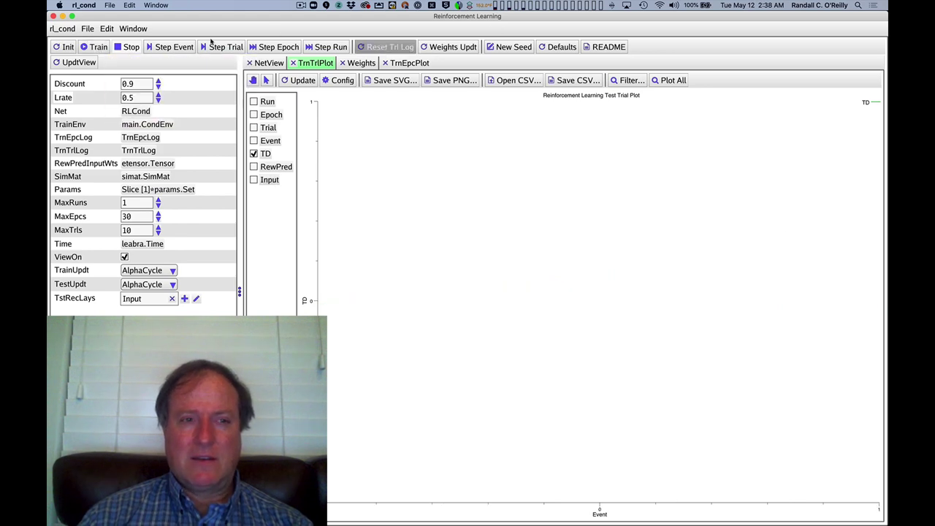
Step: Uncheck the US row's Act box in TrainEnv so the reward is switched off
click(148, 125)
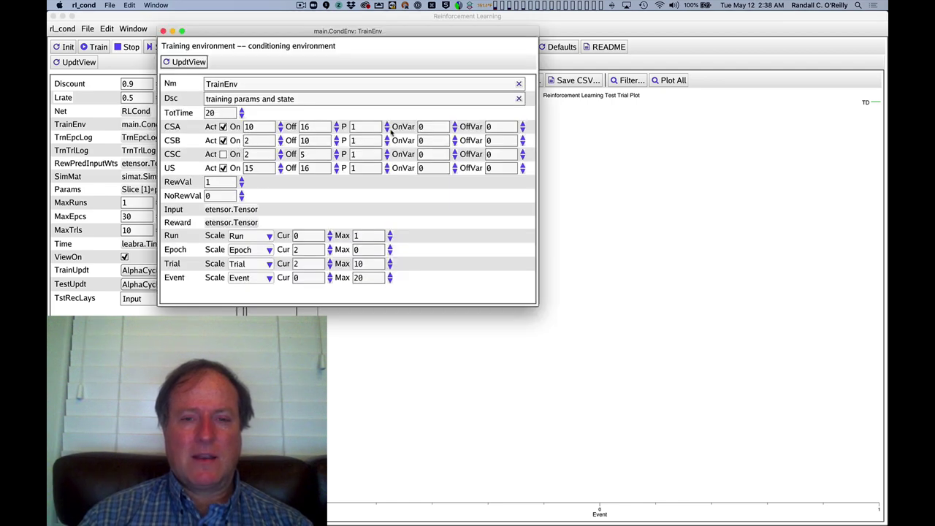
click(224, 168)
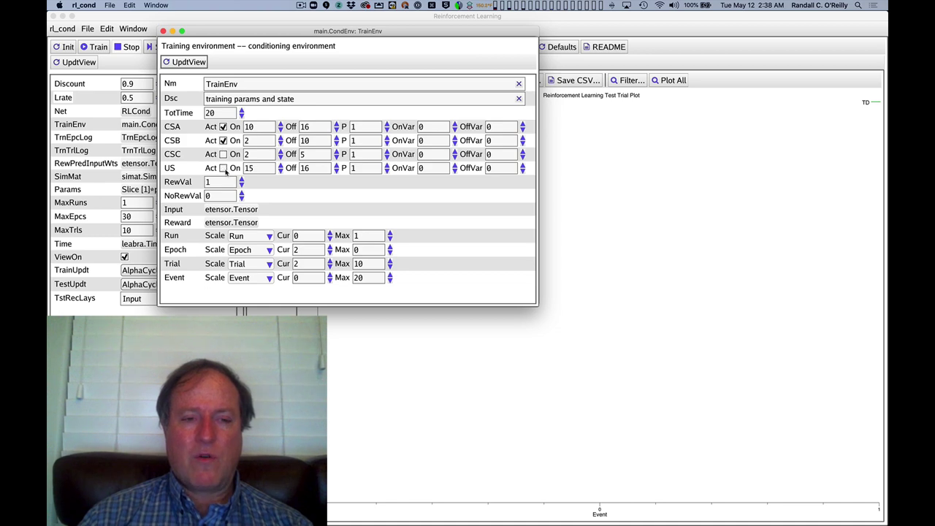
click(107, 16)
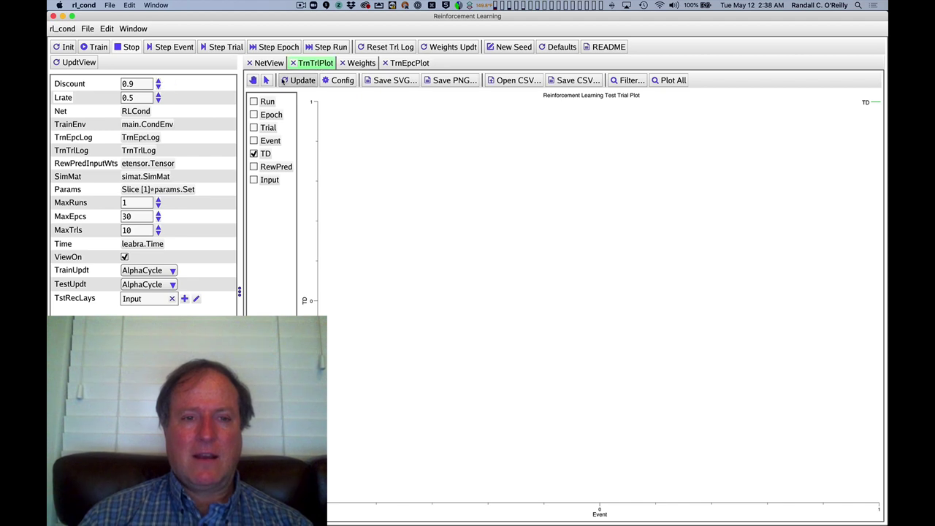
Step: In the network view, step an extinction trial event by event up to event 15 (S_15_0)
click(268, 63)
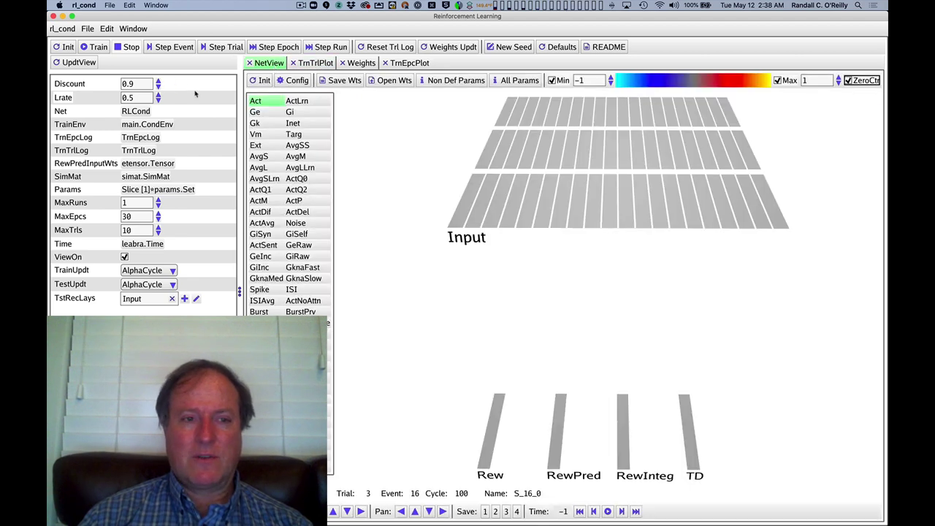
click(173, 47)
click(174, 47)
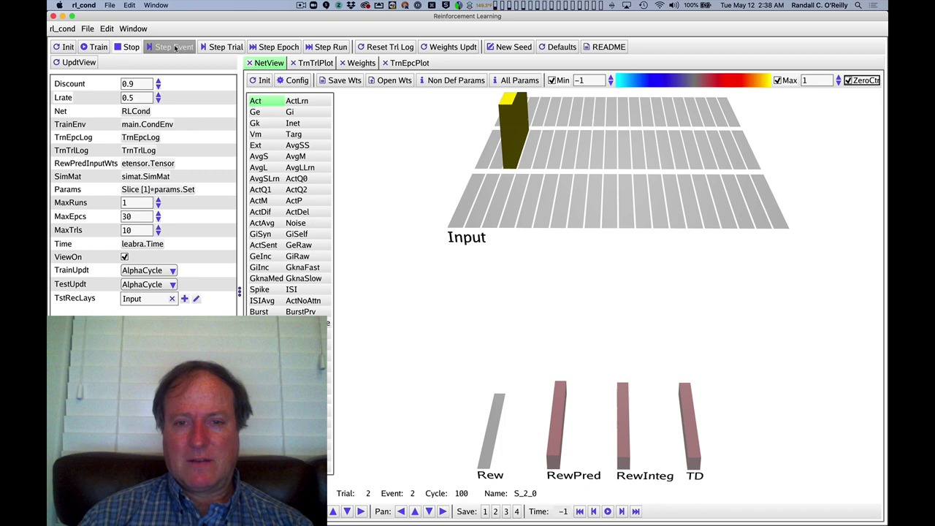
click(174, 47)
click(175, 47)
click(175, 47)
click(179, 47)
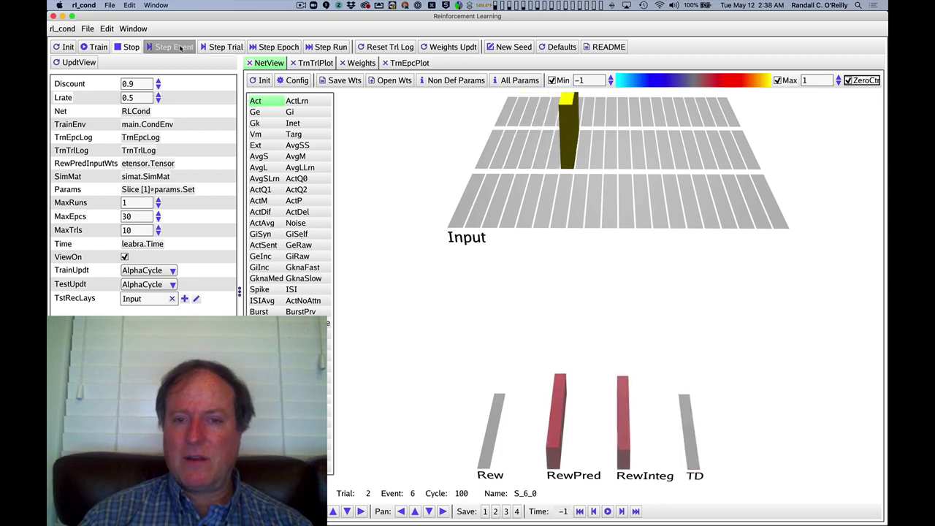
click(180, 46)
click(180, 47)
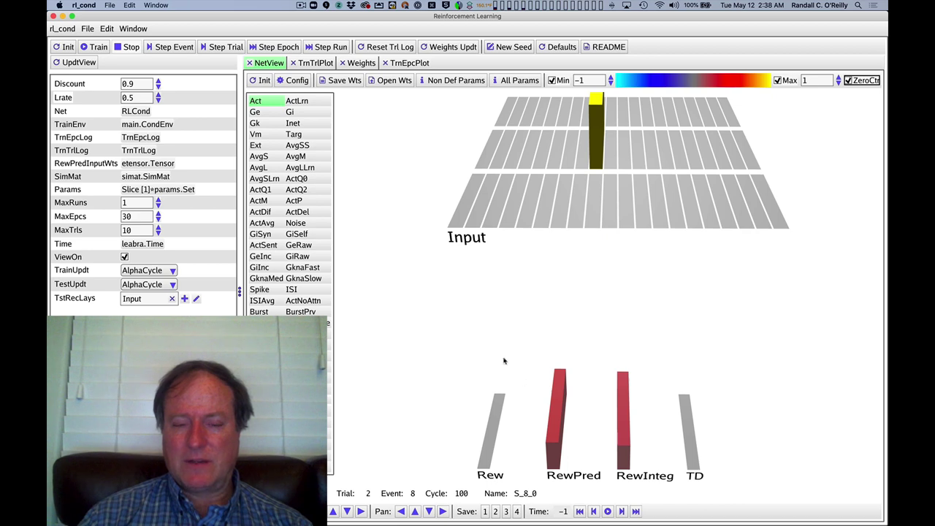
click(177, 47)
click(176, 47)
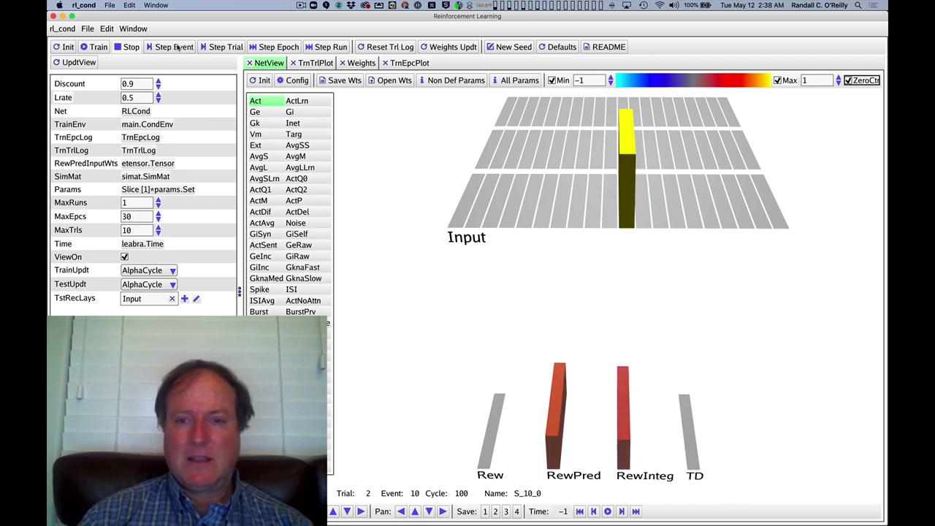
click(176, 47)
click(176, 47)
click(177, 47)
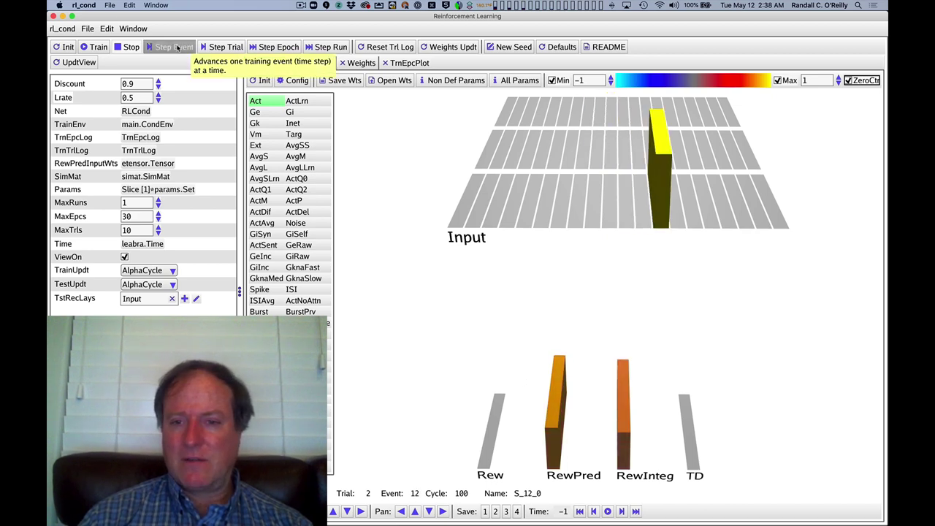
click(177, 47)
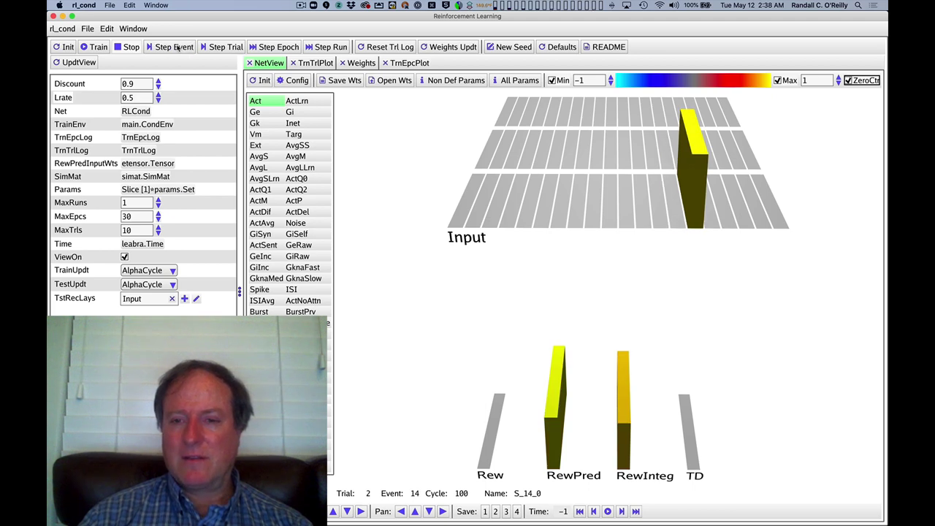
click(177, 47)
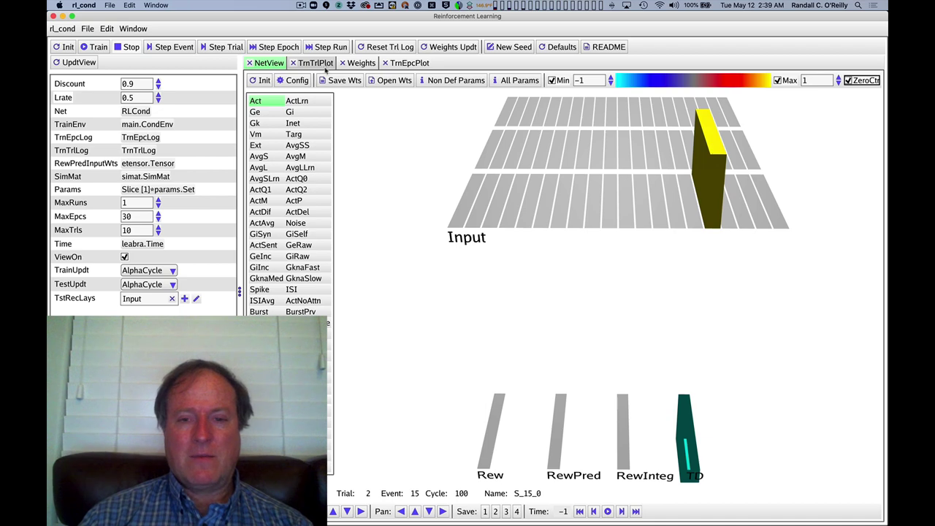
Step: Refresh the TD trial plot and run the first several extinction trials
click(326, 63)
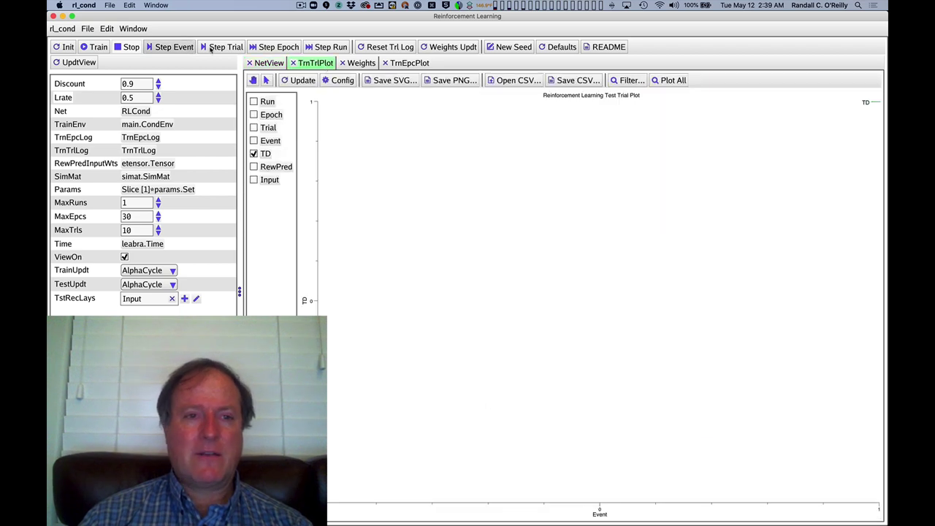
click(182, 48)
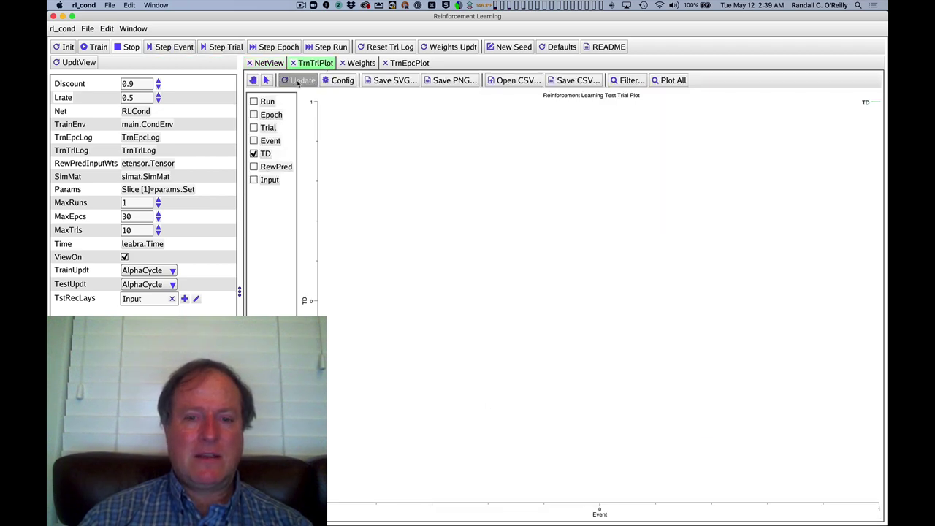
click(297, 81)
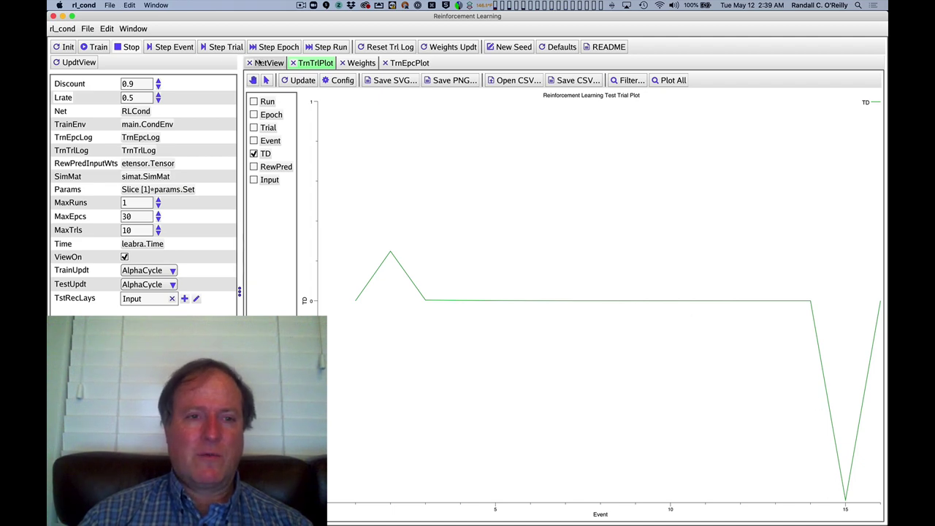
click(212, 48)
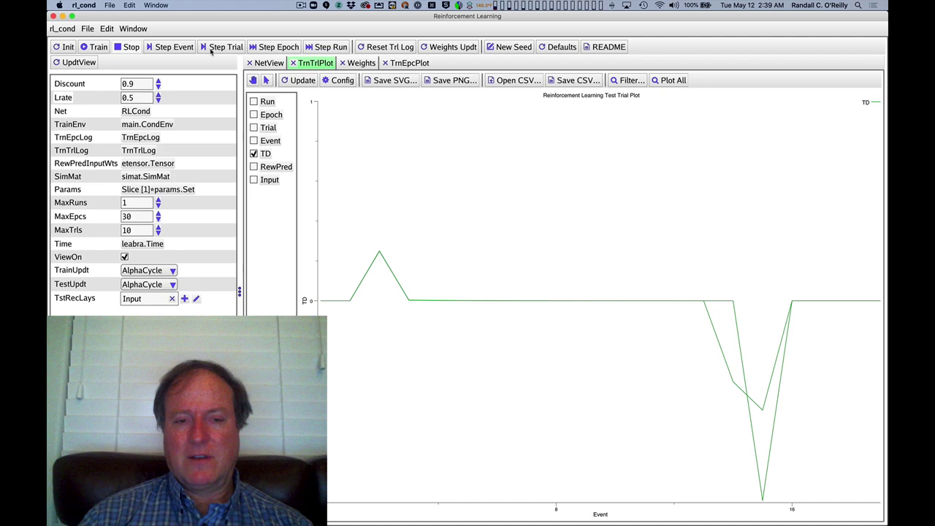
click(213, 48)
click(213, 48)
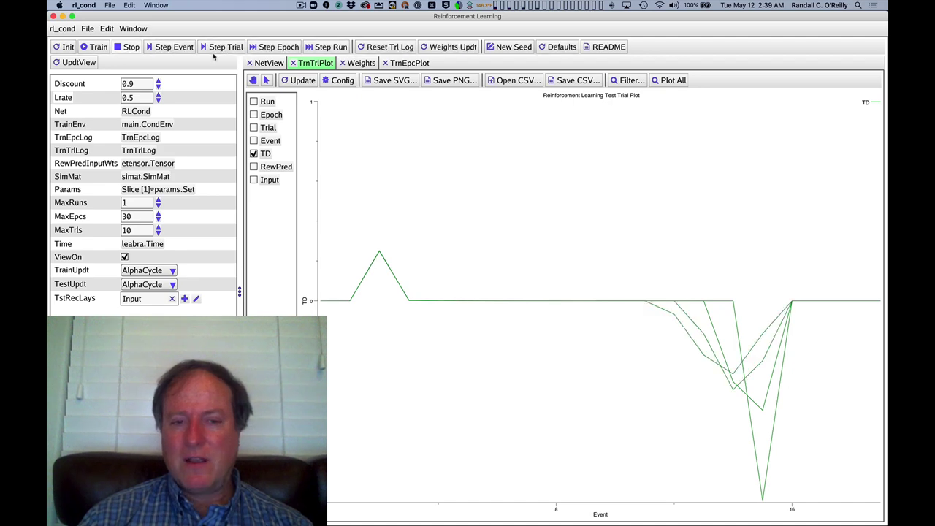
click(216, 48)
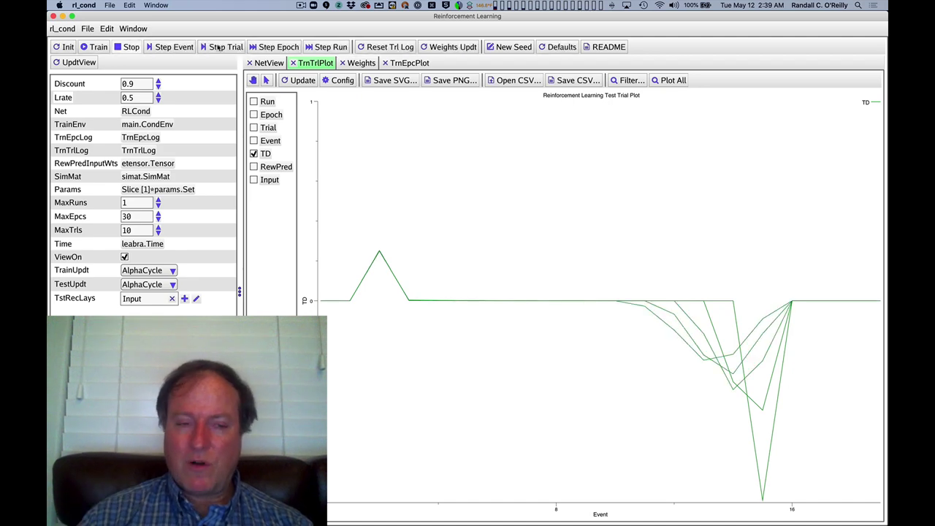
click(217, 48)
click(218, 49)
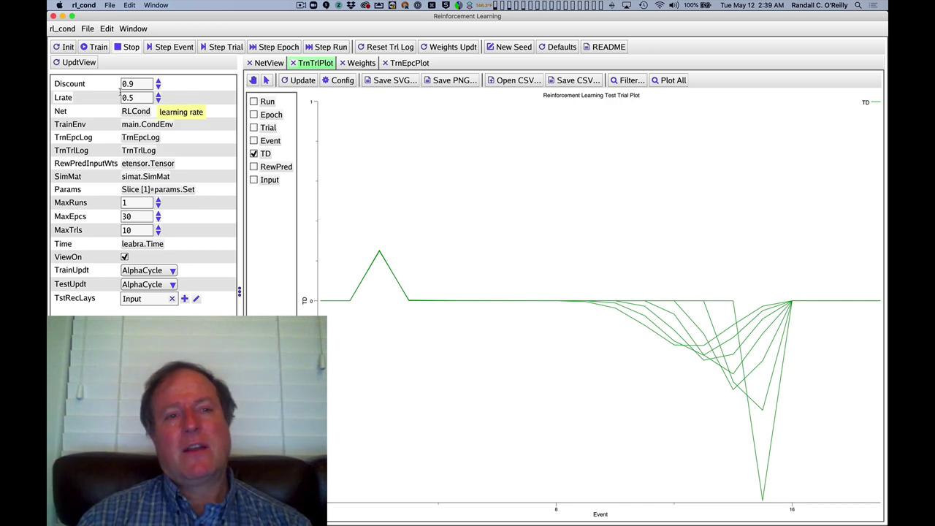
Step: Keep running extinction trials until negative TD dips spread back from event 16 and the CS peak shrinks
click(233, 47)
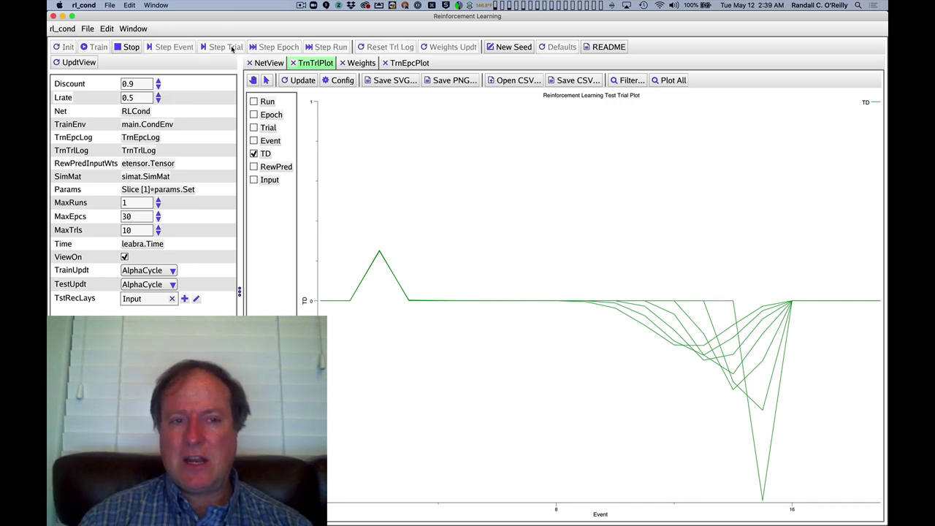
click(226, 48)
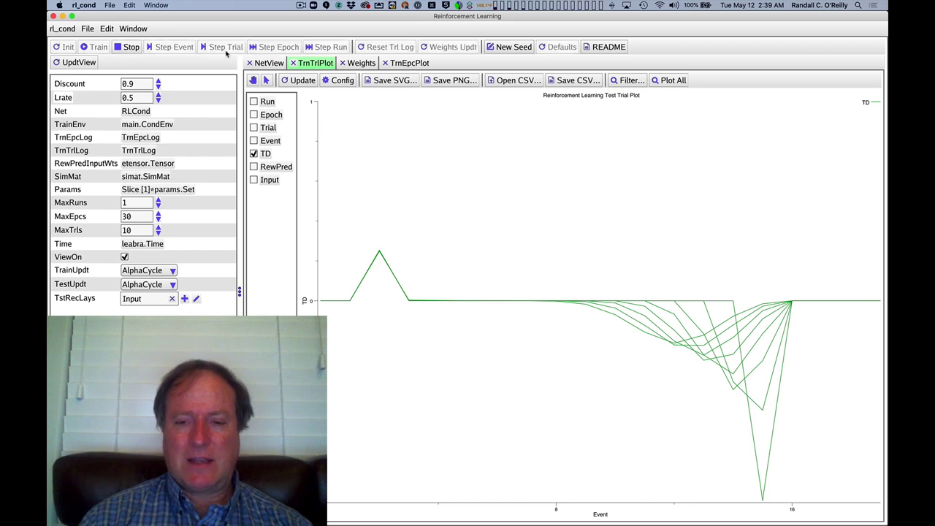
click(227, 48)
click(226, 48)
click(226, 49)
click(227, 48)
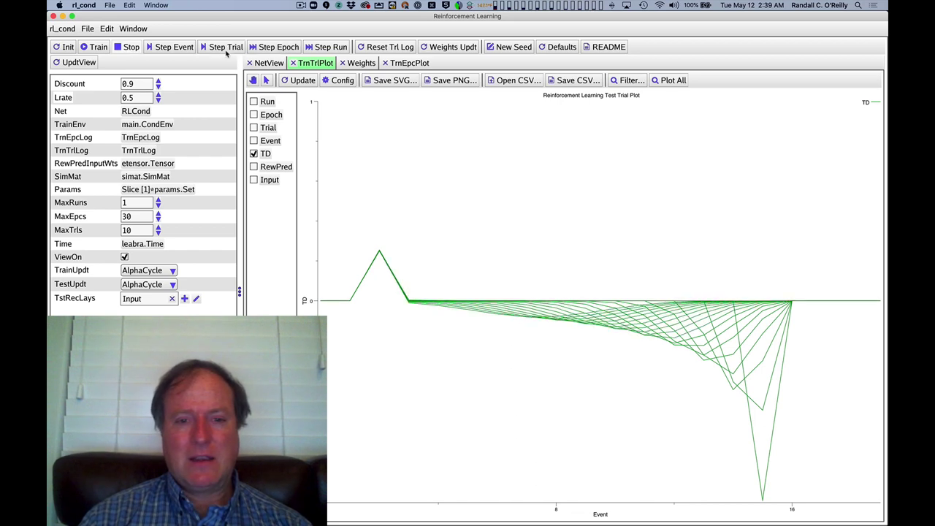
click(227, 49)
click(226, 48)
click(227, 48)
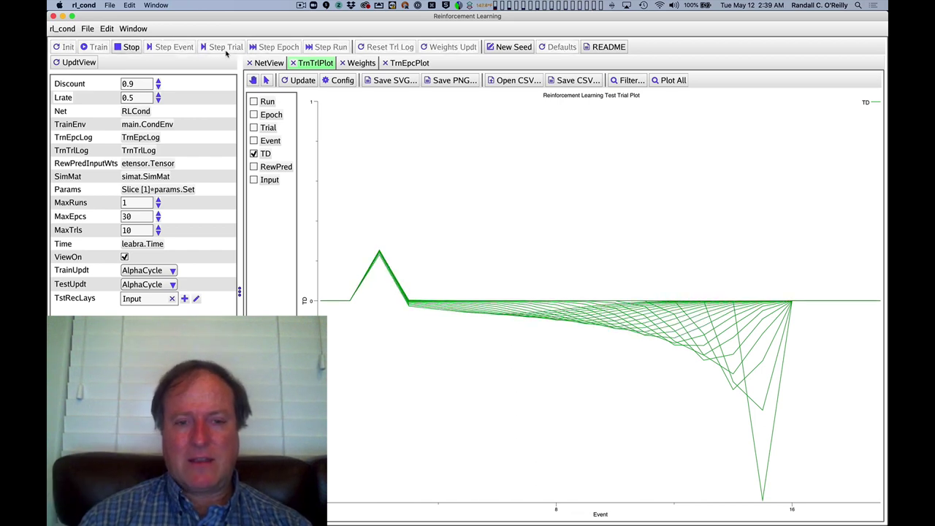
click(227, 48)
click(227, 48)
click(227, 48)
click(228, 48)
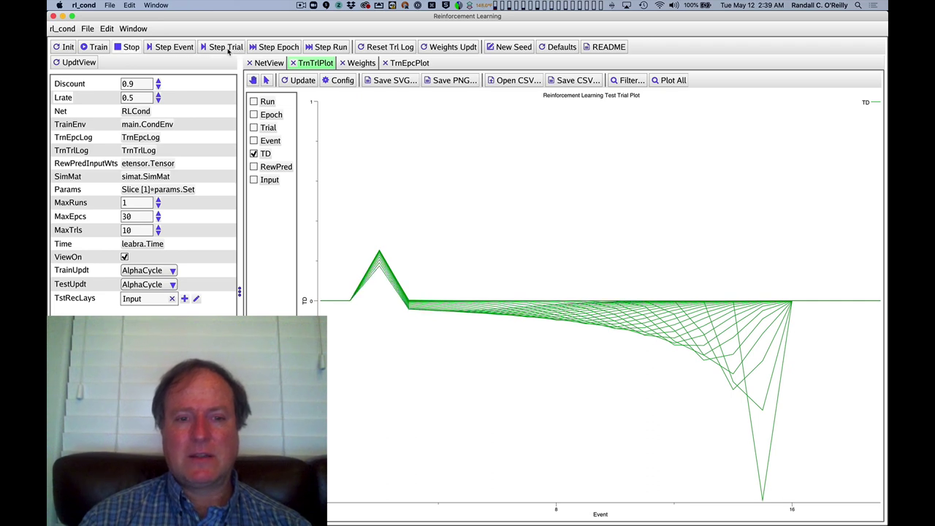
click(227, 48)
click(227, 48)
click(227, 48)
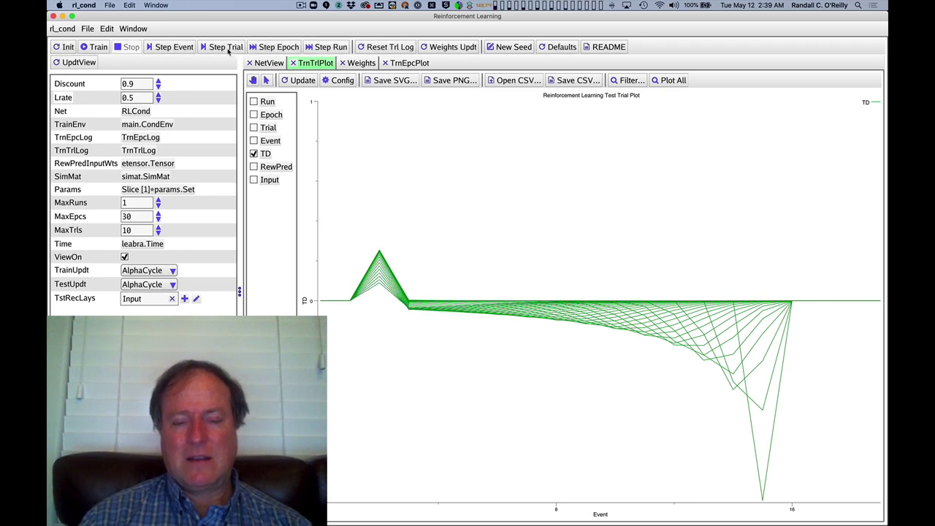
click(227, 49)
click(227, 48)
click(227, 48)
click(227, 48)
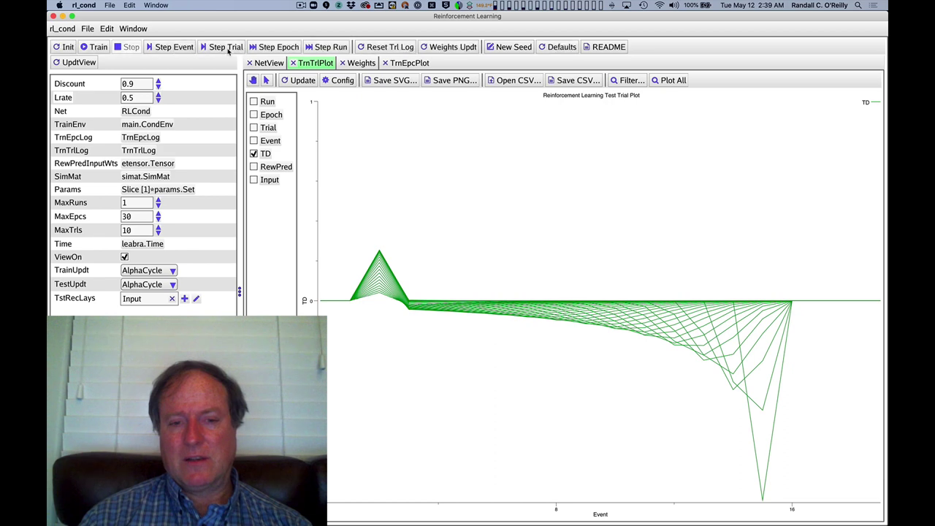
click(227, 48)
click(227, 48)
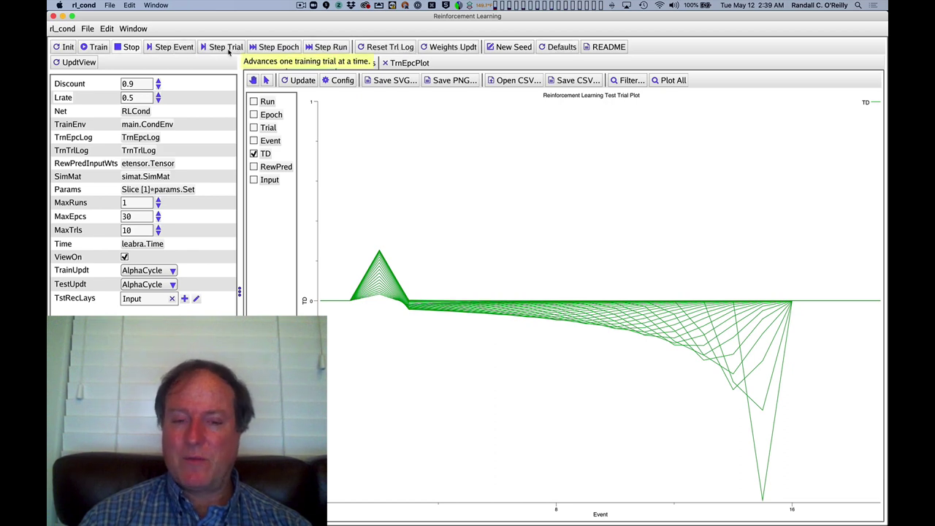